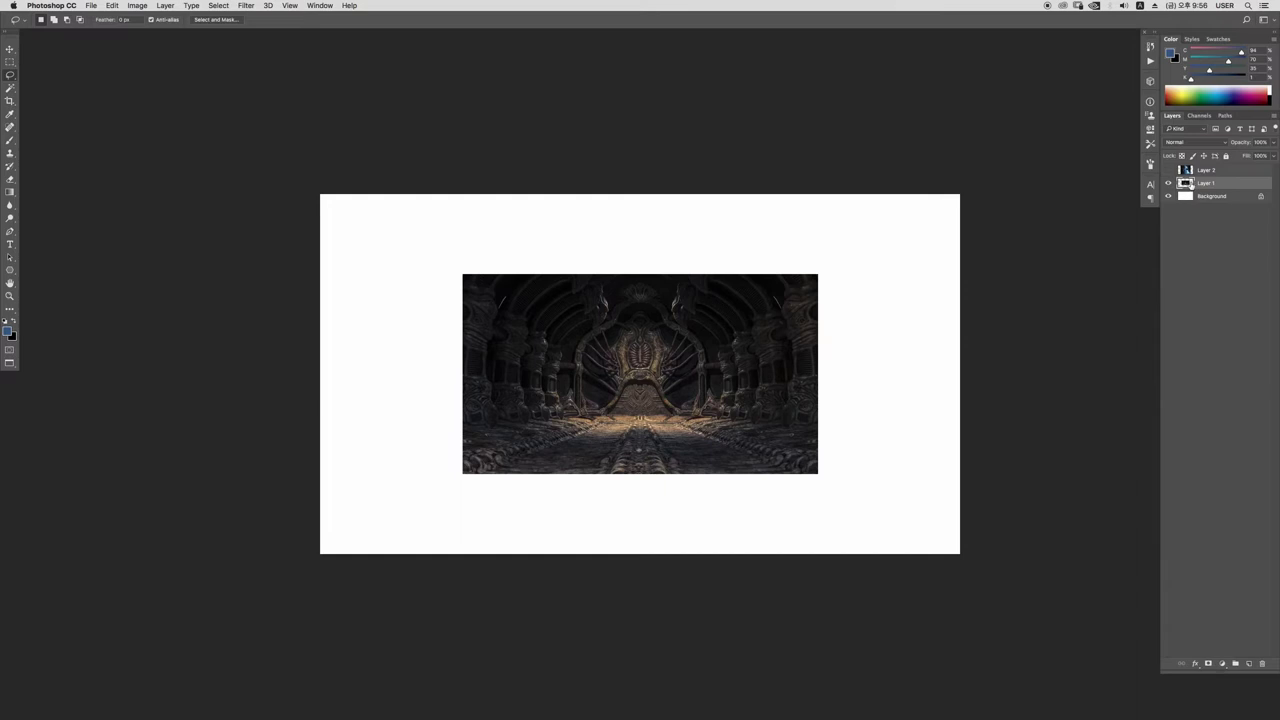
# Scale the corridor image up from its centre with Free Transform until it fills the canvas.
pyautogui.hotkey('ctrl', 't')
pyautogui.moveTo(817, 274); pyautogui.dragTo(969, 206)
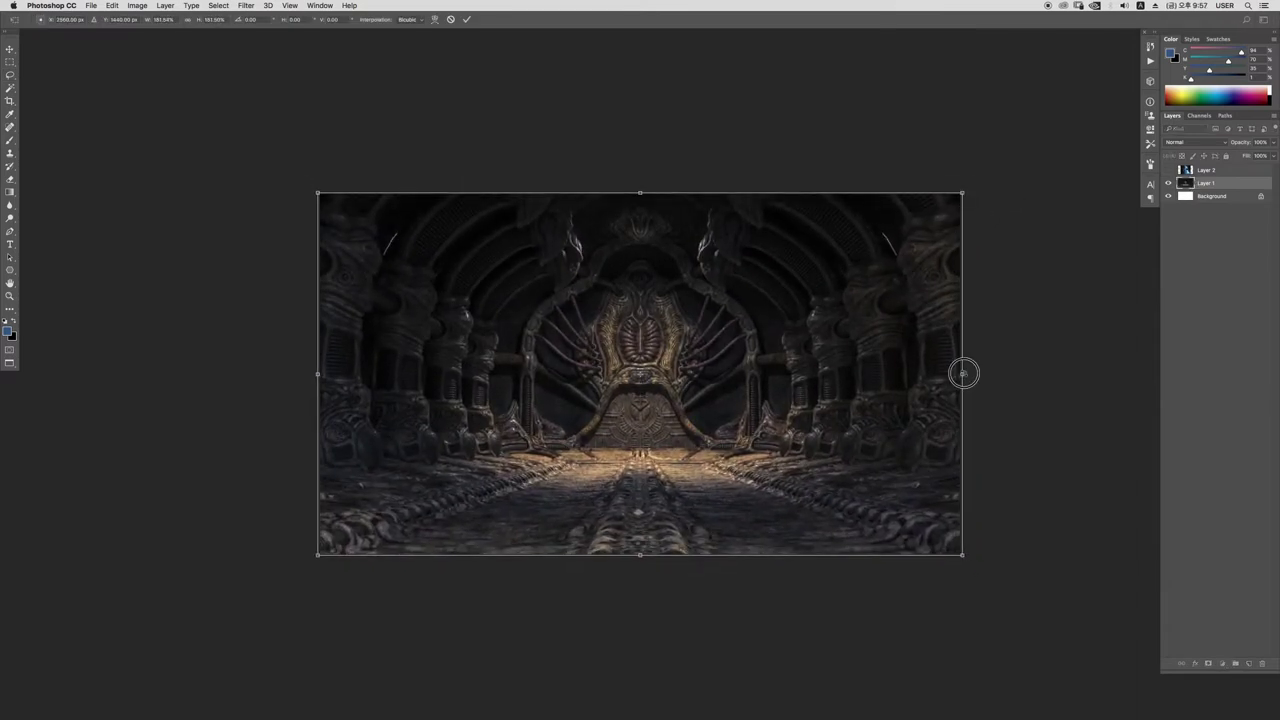
# Stretch the corridor slightly wider, commit it, and heal the two scratches with Spot Healing.
pyautogui.moveTo(963, 374); pyautogui.dragTo(1003, 366)
pyautogui.press('Return')
pyautogui.press('l')
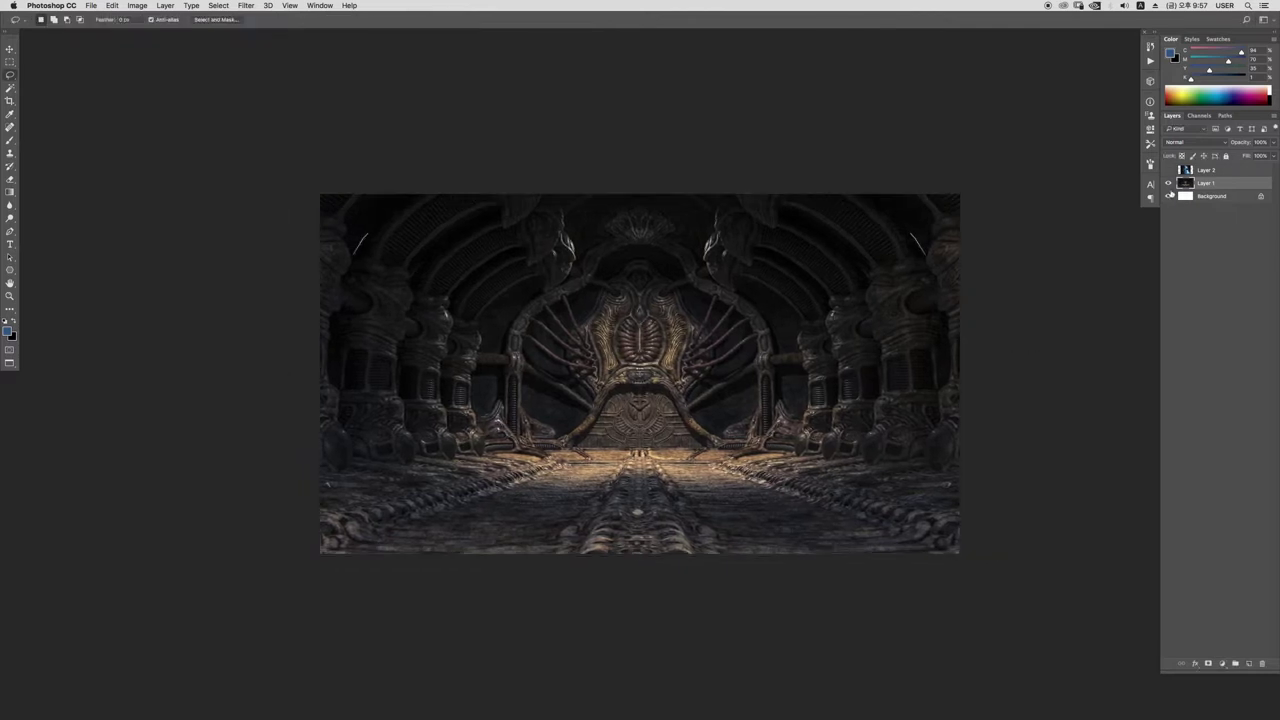
pyautogui.press('j')
pyautogui.scroll(5, 966, 243)
pyautogui.moveTo(806, 177); pyautogui.dragTo(872, 294)
pyautogui.scroll(-5, 872, 294)
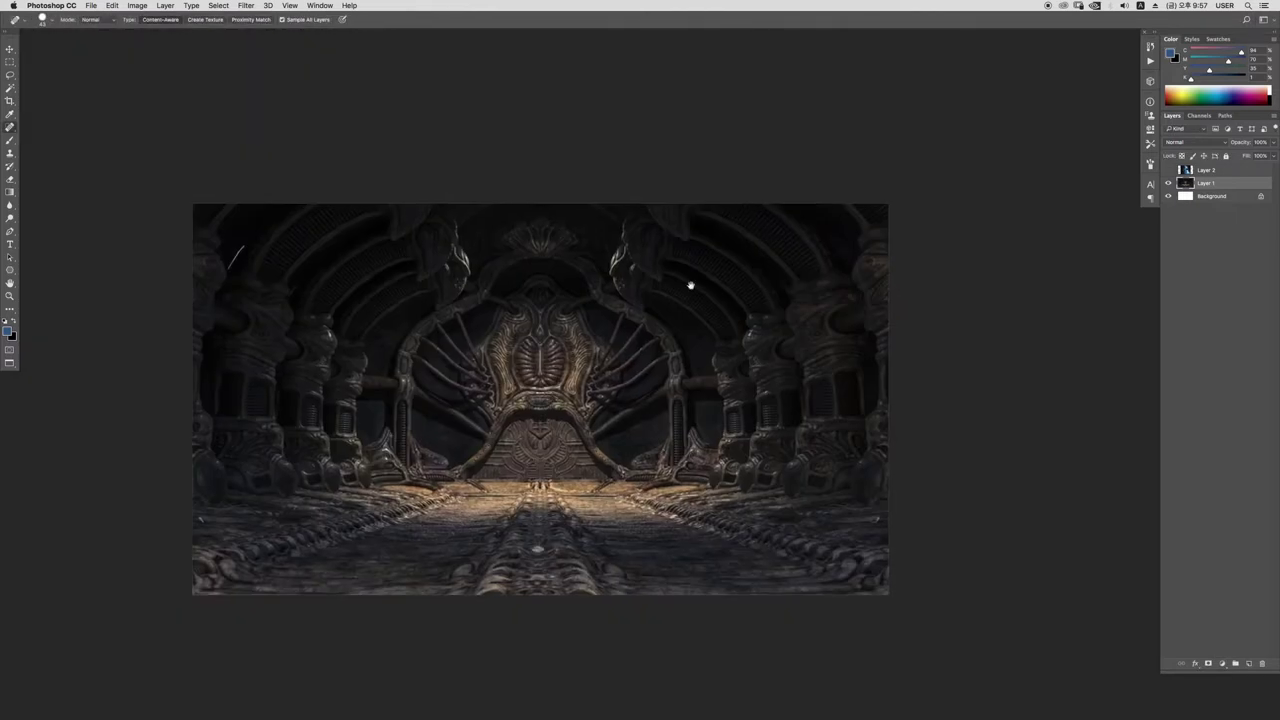
pyautogui.scroll(5, 228, 257)
pyautogui.moveTo(330, 190); pyautogui.dragTo(250, 310)
pyautogui.scroll(-6, 283, 363)
# Duplicate the corridor layer and shrink the copy toward the canvas centre.
pyautogui.hotkey('ctrl', 'j')
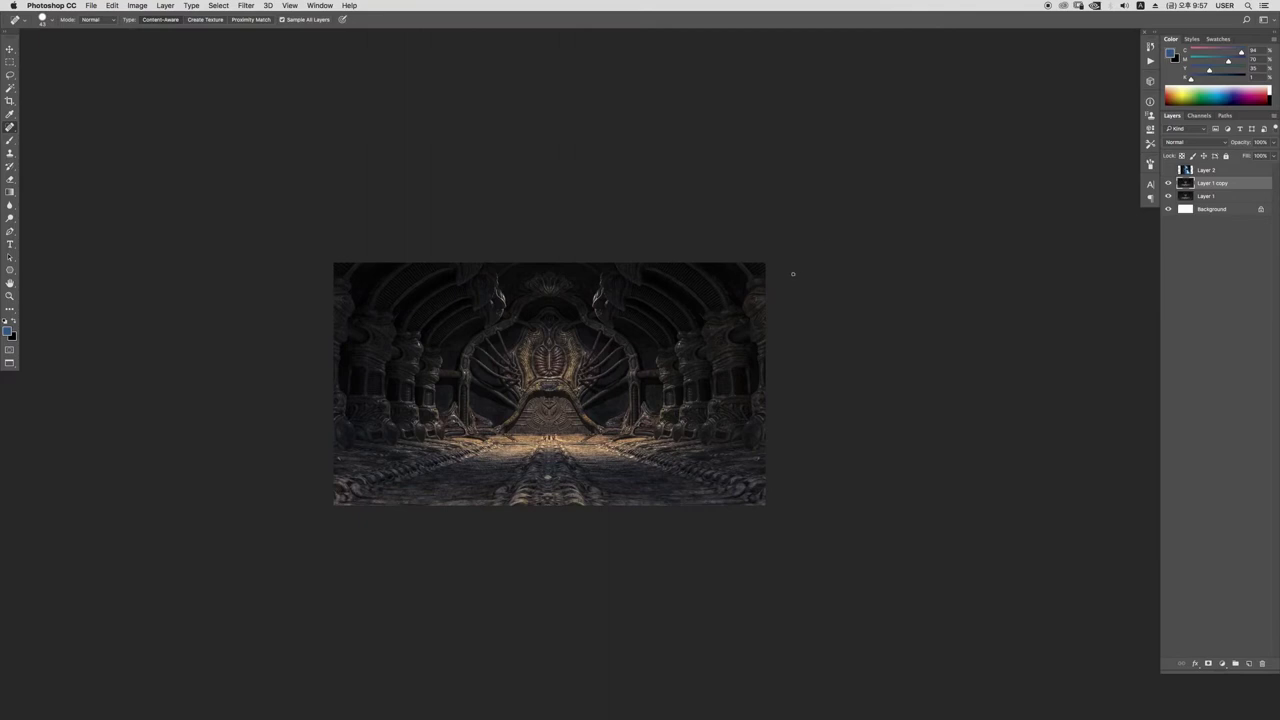
pyautogui.hotkey('ctrl', 't')
pyautogui.moveTo(771, 271); pyautogui.dragTo(688, 320)
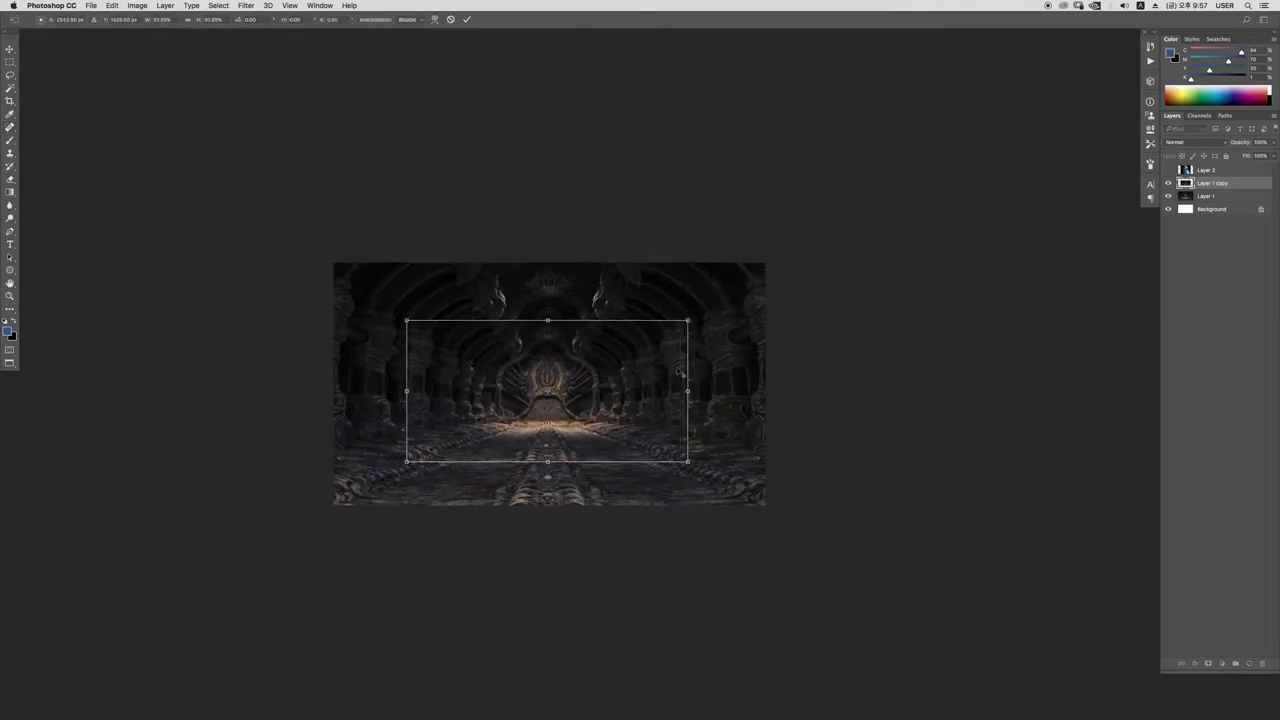
pyautogui.moveTo(406, 320); pyautogui.dragTo(400, 322)
pyautogui.scroll(3, 556, 359)
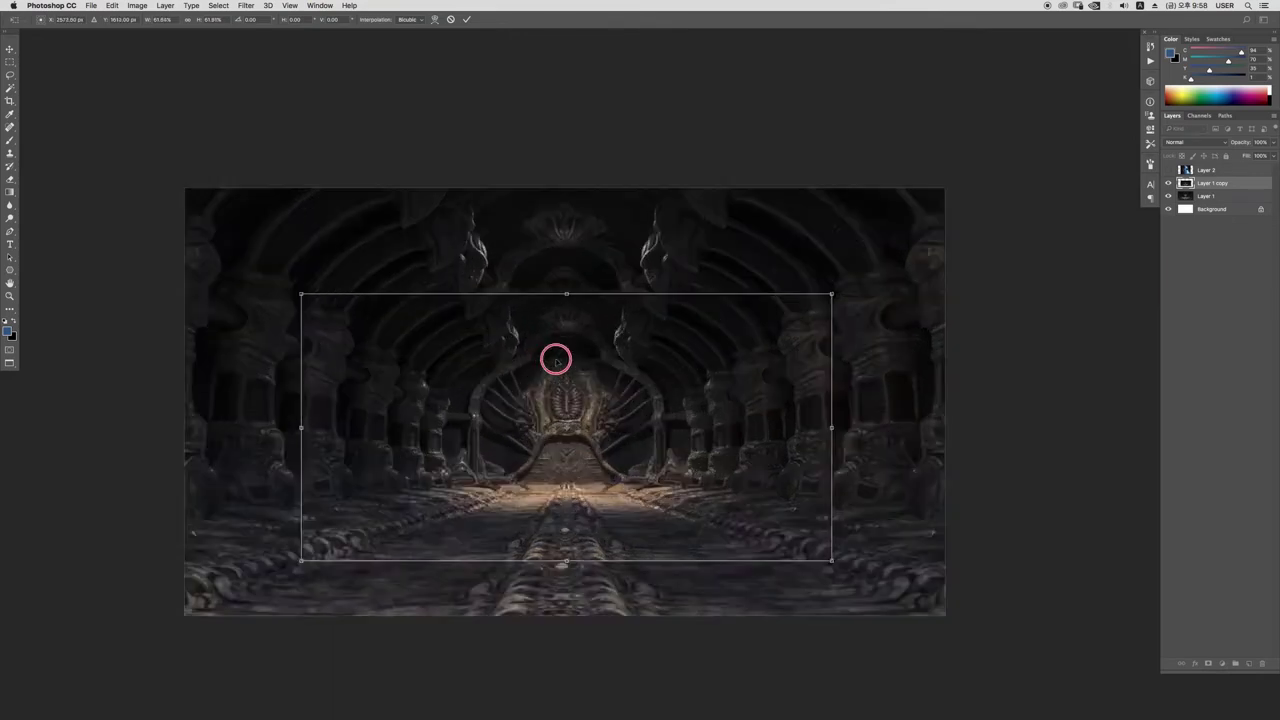
pyautogui.scroll(1, 556, 359)
pyautogui.press('Return')
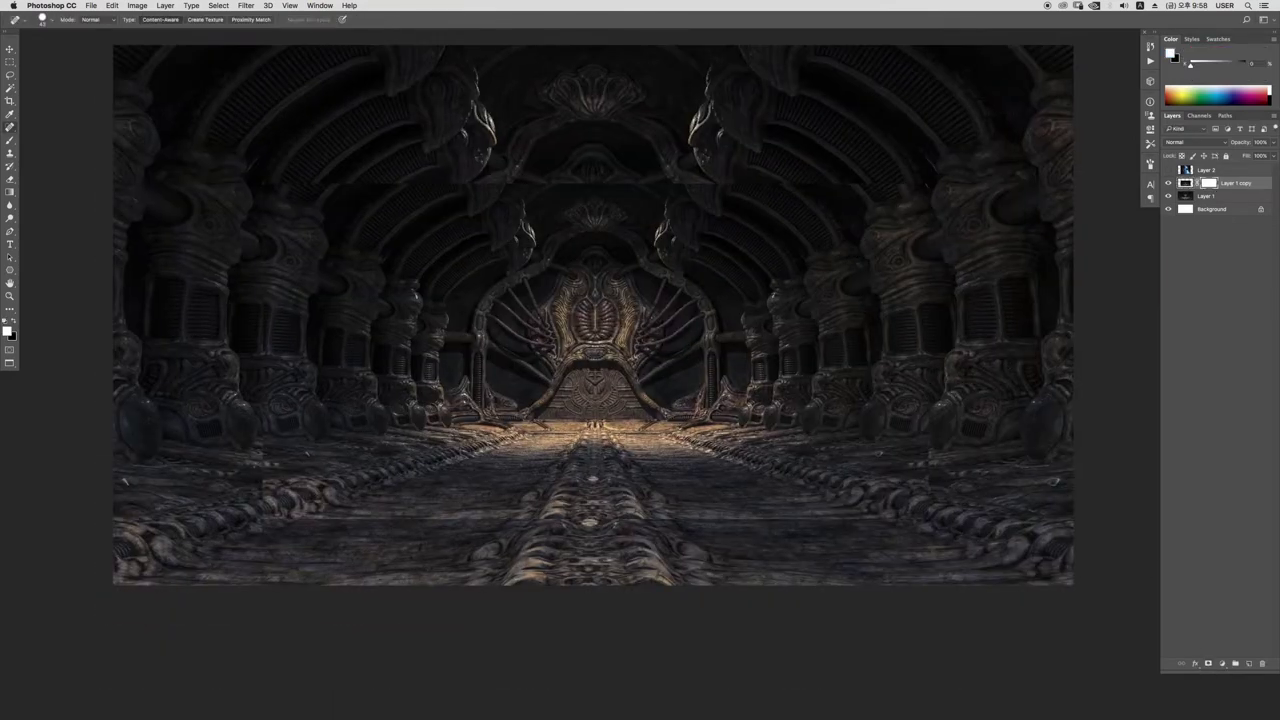
# Blend the shrunken copy's seams by painting its mask with a soft brush.
pyautogui.hscroll(-3, 593, 314)
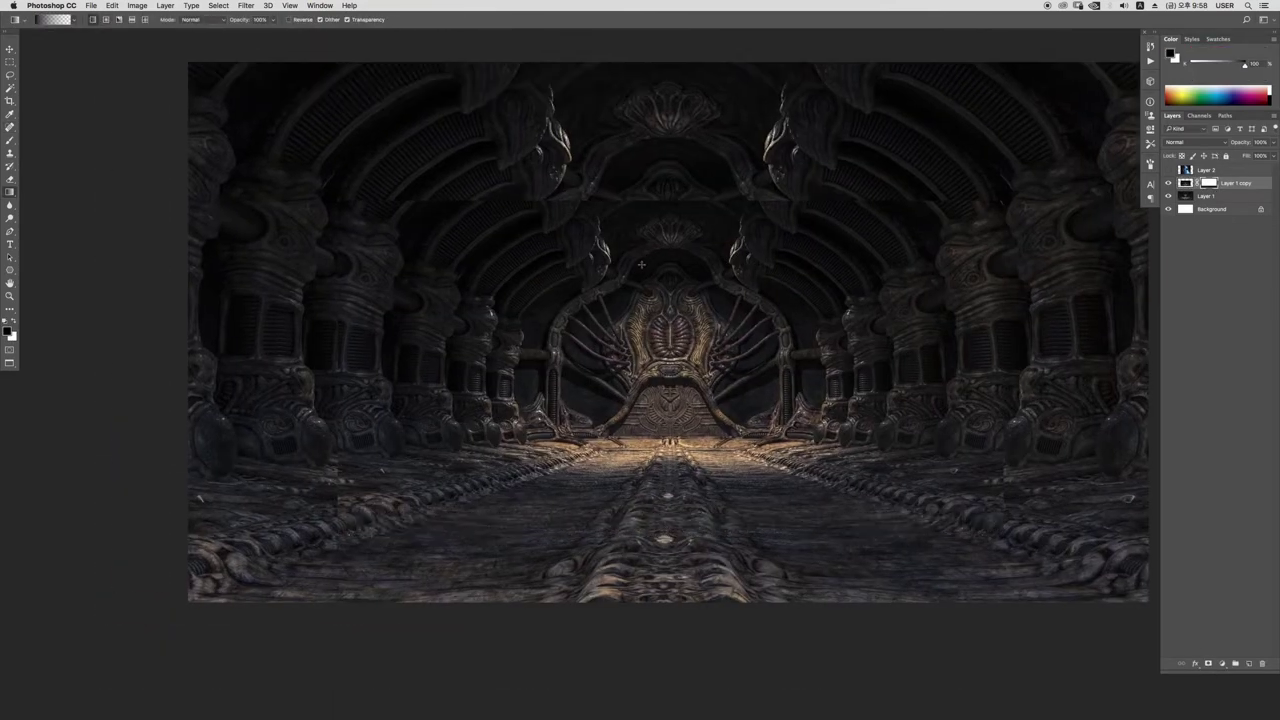
pyautogui.press('b')
pyautogui.moveTo(376, 220); pyautogui.dragTo(377, 147)
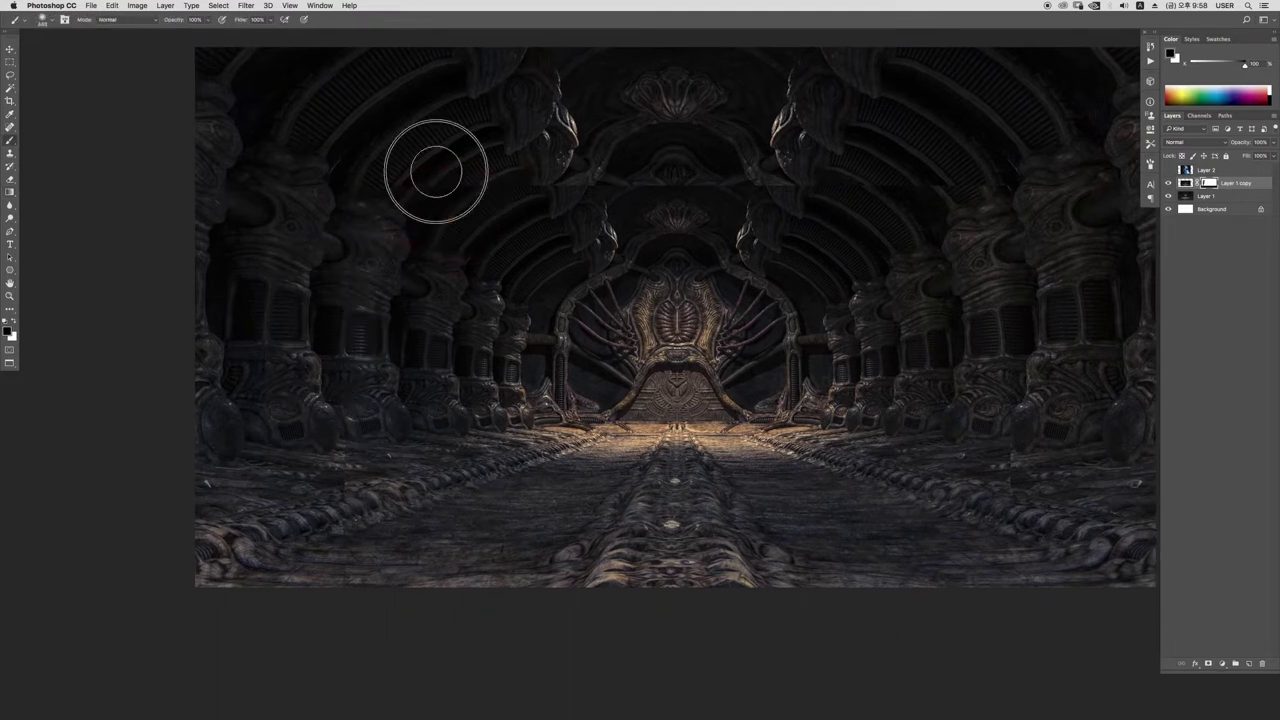
pyautogui.hscroll(3, 700, 260)
pyautogui.moveTo(739, 280); pyautogui.dragTo(720, 278)
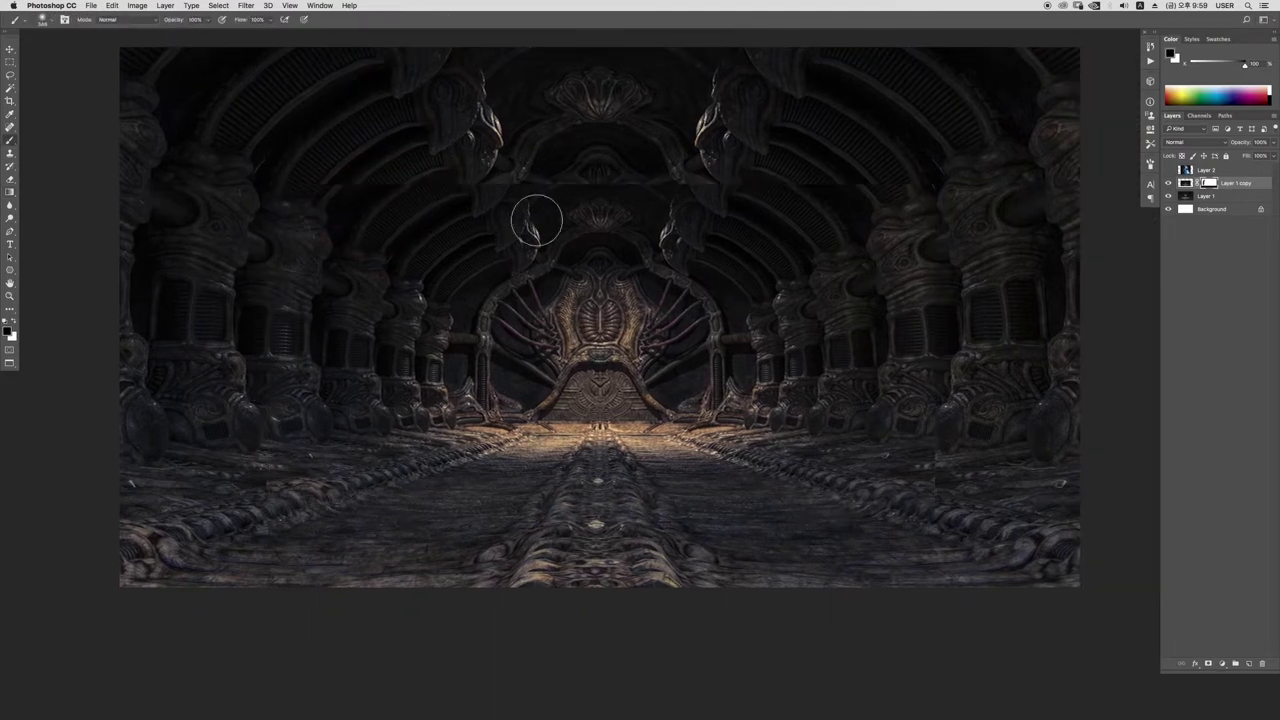
pyautogui.press(']')
pyautogui.press(']')
pyautogui.press(']')
pyautogui.press('[')
pyautogui.press('[')
pyautogui.press('[')
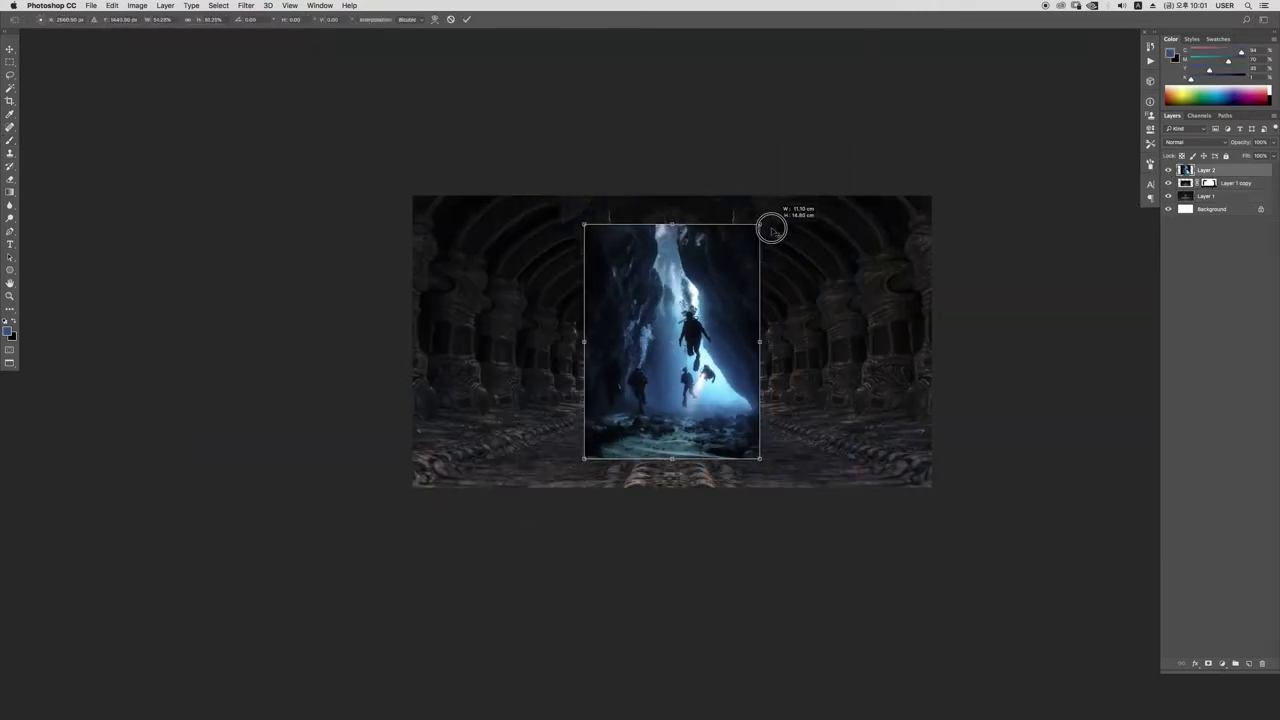
# Place the diver photo in the corridor centre, scaled to fit.
pyautogui.moveTo(771, 223)
pyautogui.mouseDown()
pyautogui.moveTo(743, 217)
pyautogui.moveTo(742, 265)
pyautogui.mouseUp()
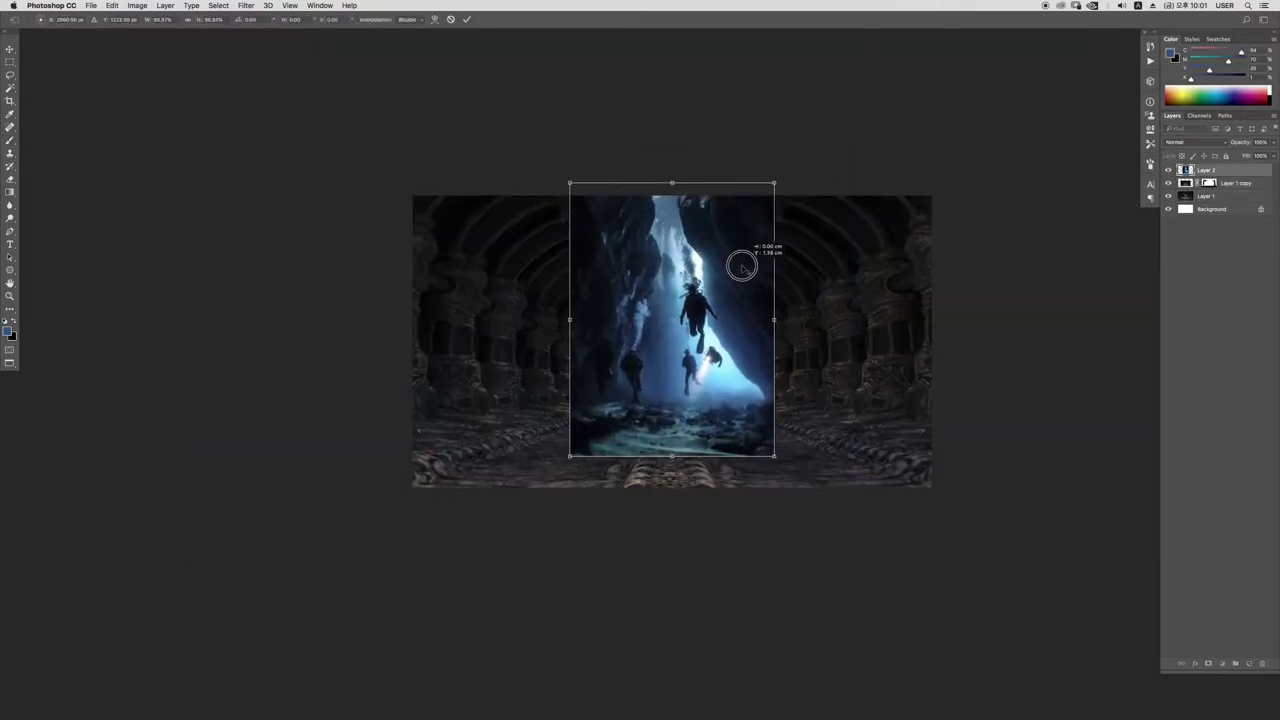
pyautogui.moveTo(774, 183); pyautogui.dragTo(794, 166)
pyautogui.press('Return')
# Mask out the diver photo's hard left and right edges with a large soft brush.
pyautogui.press('b')
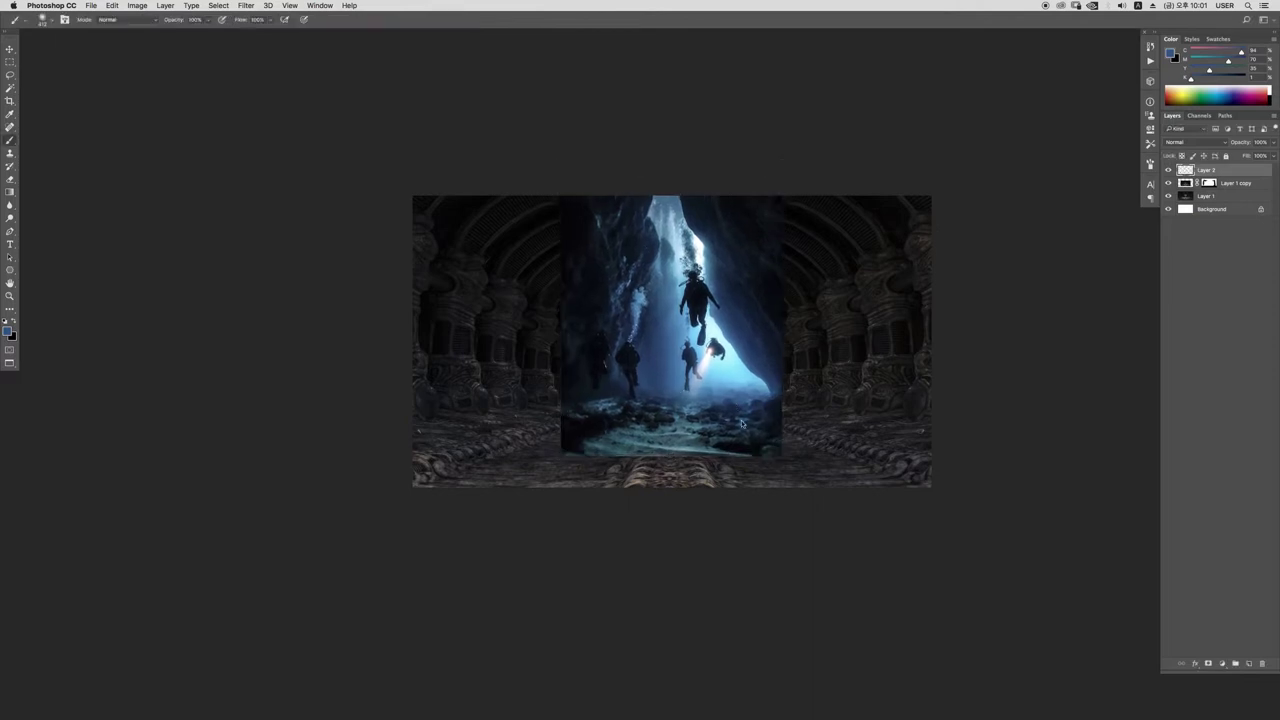
pyautogui.hotkey('ctrl', '+')
pyautogui.hotkey('ctrl', '+')
pyautogui.moveTo(457, 214); pyautogui.dragTo(490, 214)
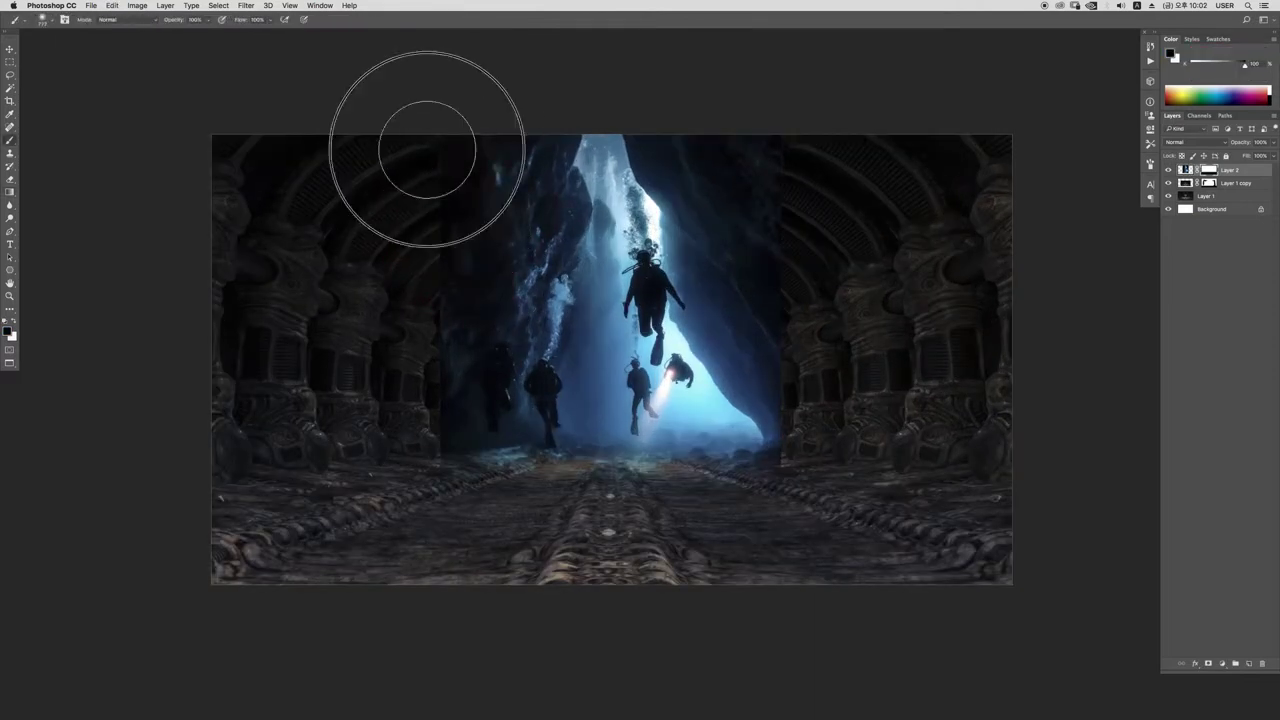
pyautogui.moveTo(427, 149)
pyautogui.mouseDown()
pyautogui.moveTo(451, 486)
pyautogui.moveTo(471, 386)
pyautogui.moveTo(535, 524)
pyautogui.mouseUp()
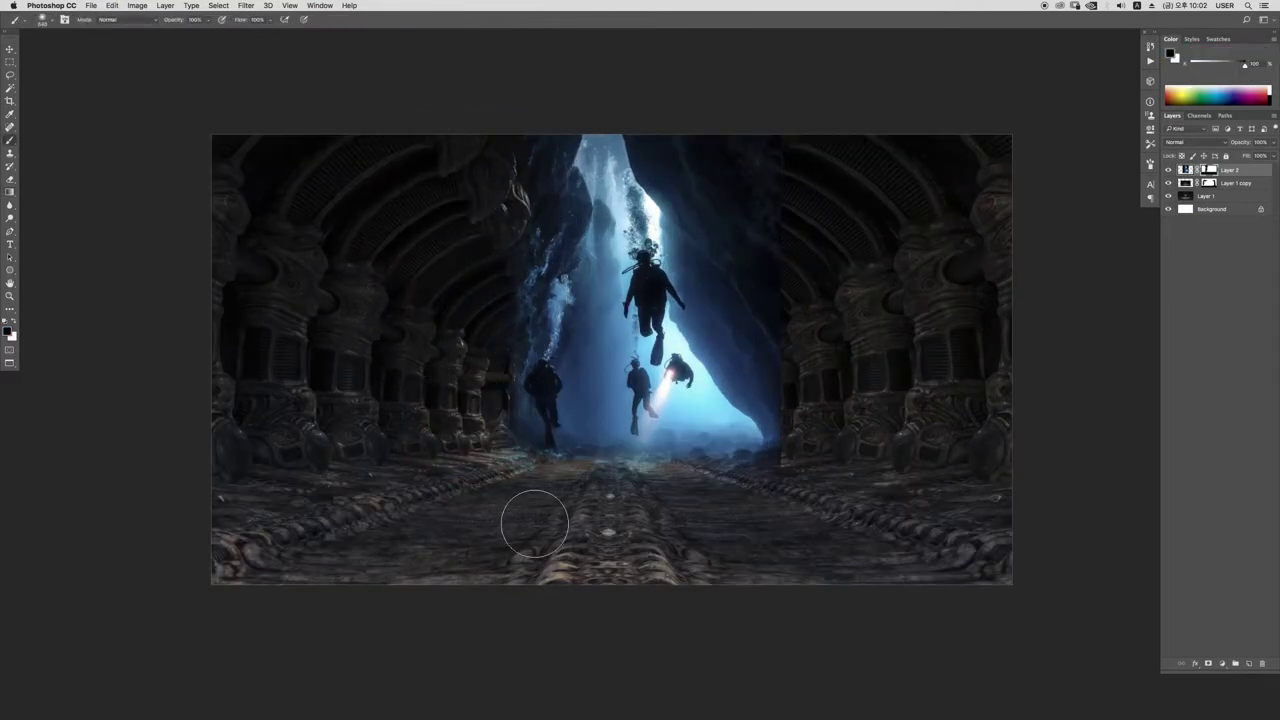
pyautogui.moveTo(766, 177)
pyautogui.mouseDown()
pyautogui.moveTo(754, 183)
pyautogui.moveTo(777, 363)
pyautogui.moveTo(797, 360)
pyautogui.moveTo(794, 414)
pyautogui.moveTo(821, 383)
pyautogui.mouseUp()
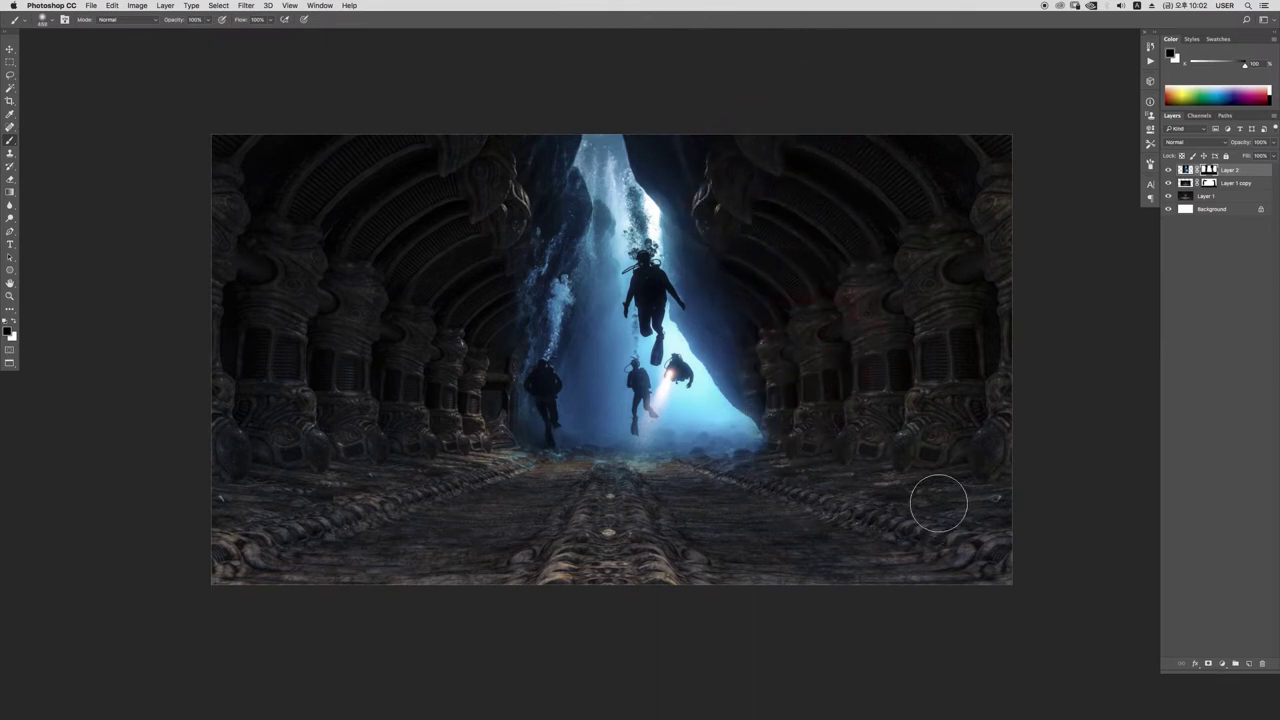
# Shrink and shift the diver layer slightly to fit the corridor opening.
pyautogui.hotkey('ctrl', 't')
pyautogui.moveTo(784, 82); pyautogui.dragTo(764, 101)
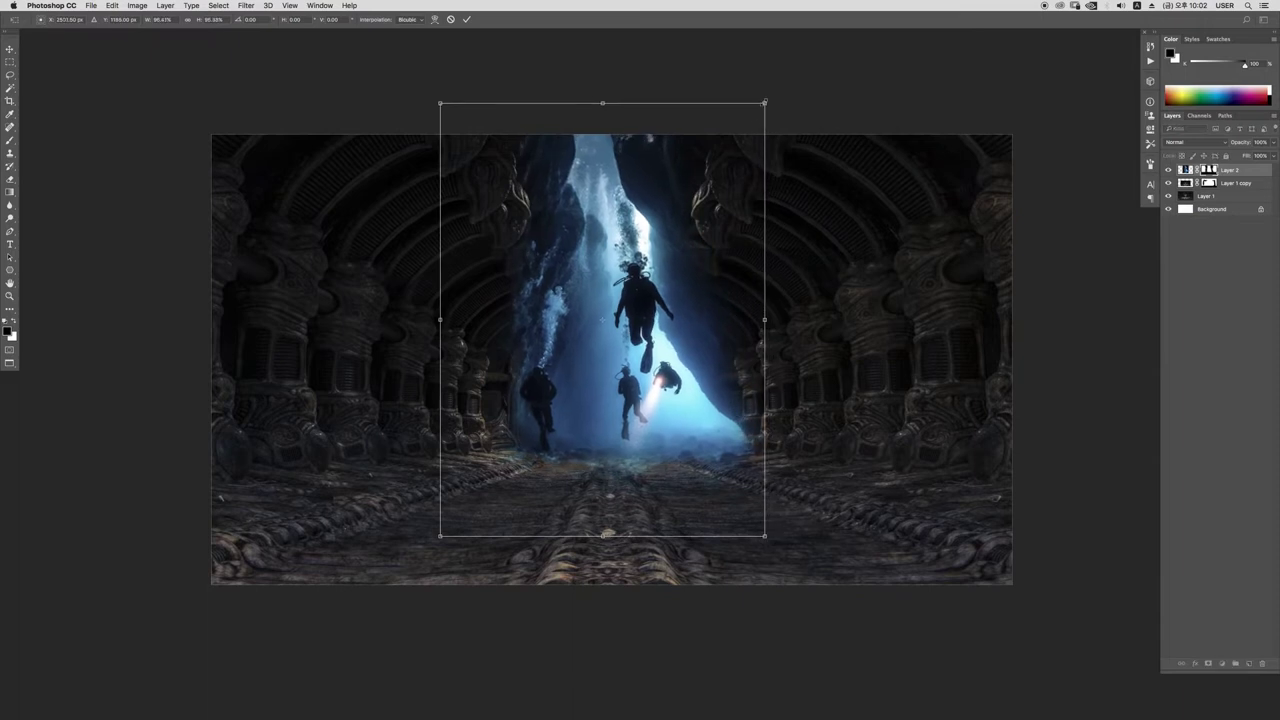
pyautogui.moveTo(703, 226); pyautogui.dragTo(697, 227)
pyautogui.moveTo(763, 101); pyautogui.dragTo(757, 106)
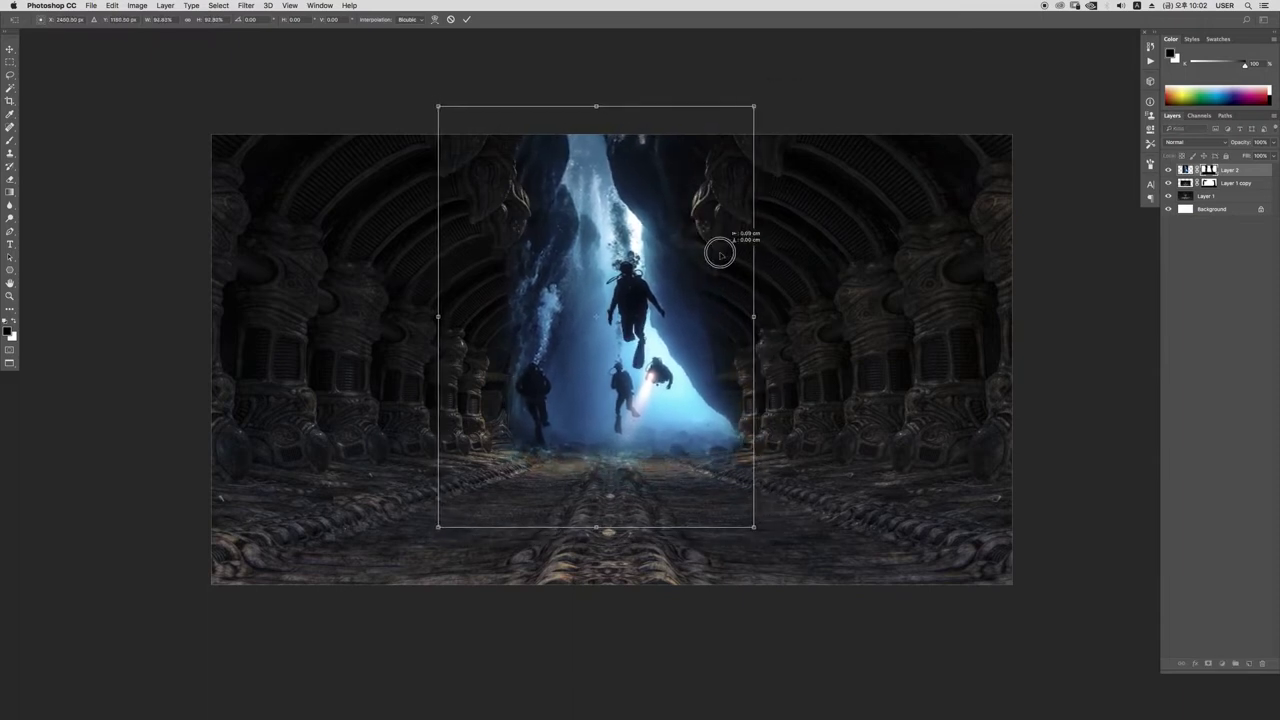
pyautogui.press('Return')
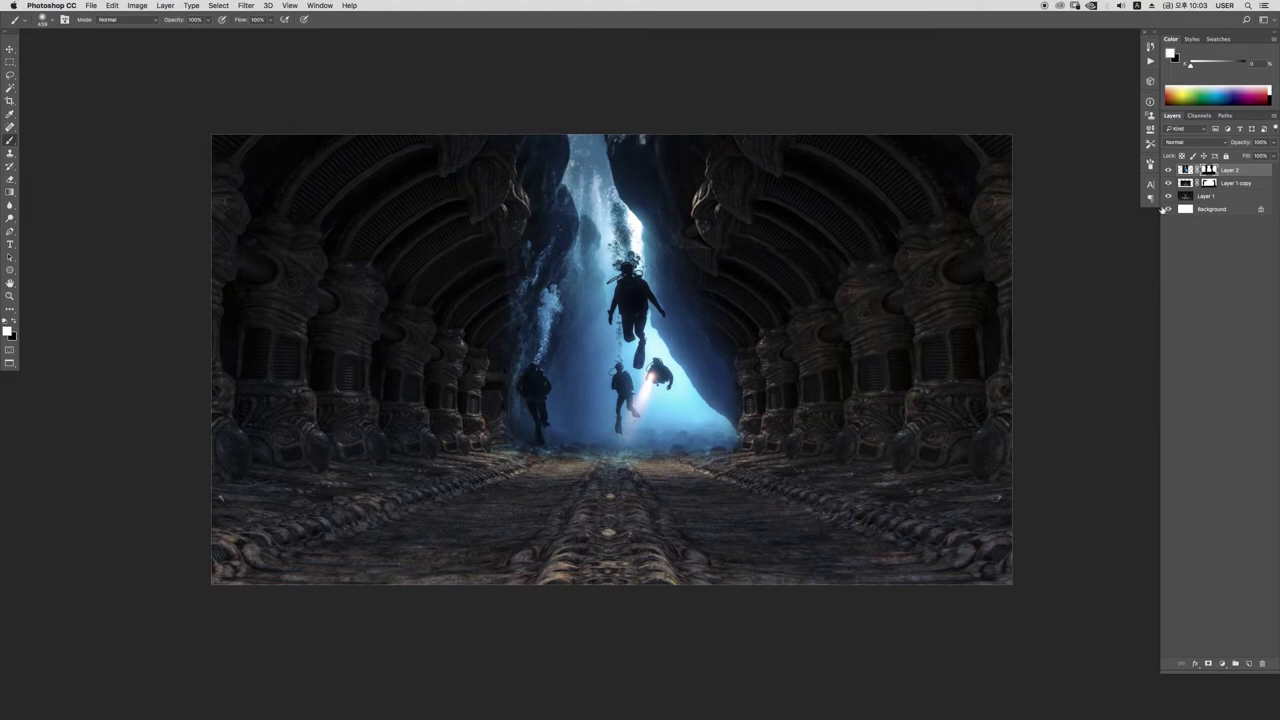
# Colorize the corridor blue, plus a Multiply Hue/Saturation copy at Lightness -34 with inverted mask.
pyautogui.hotkey('ctrl', 'u')
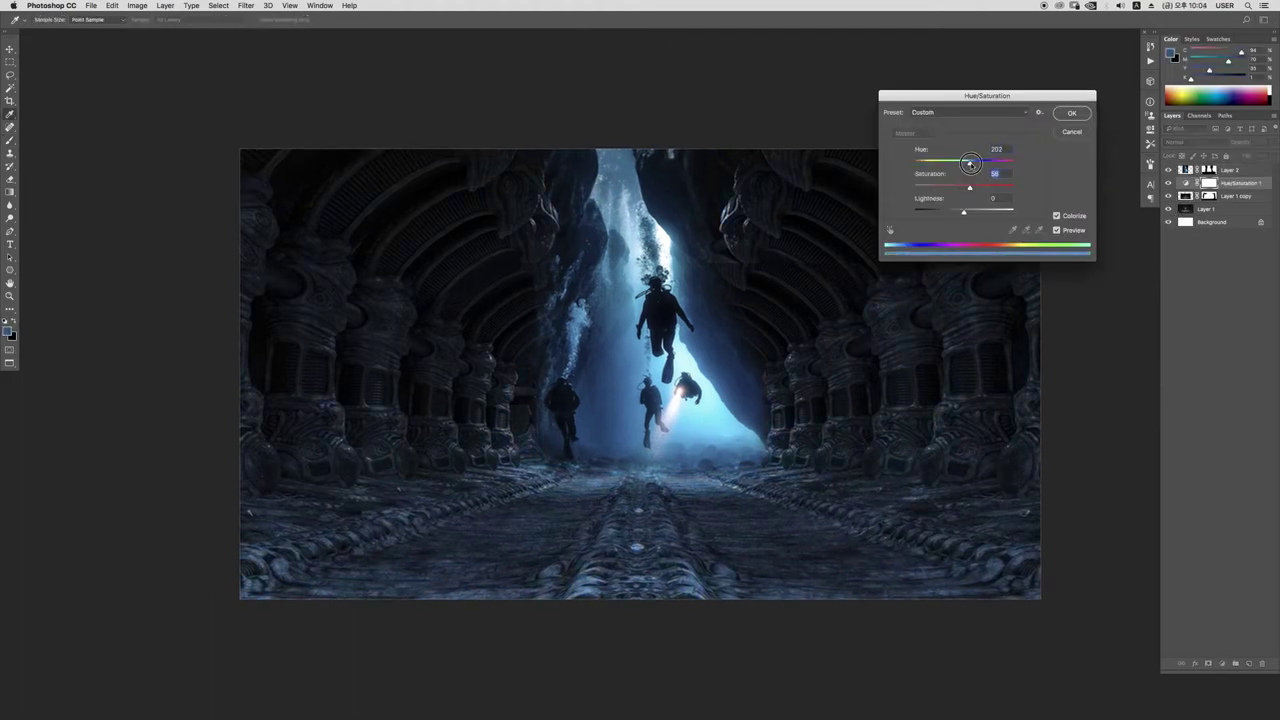
pyautogui.click(1071, 113)
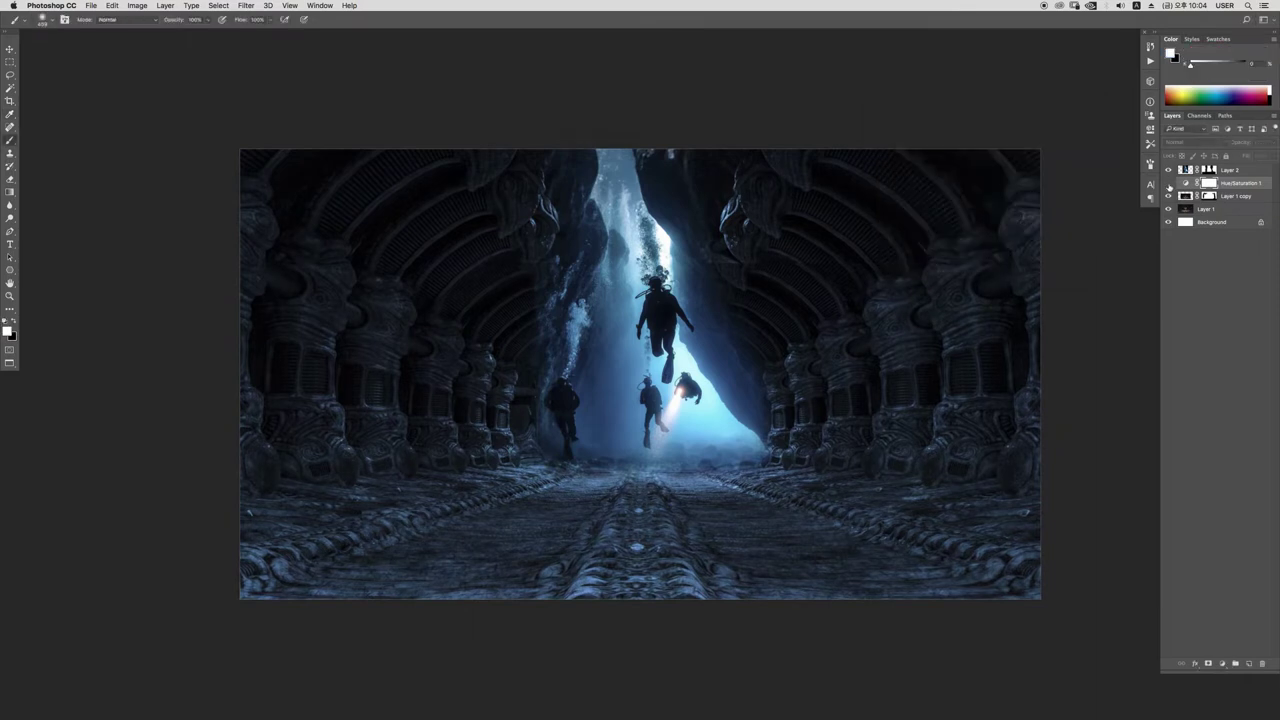
pyautogui.click(1185, 142)
pyautogui.click(1185, 171)
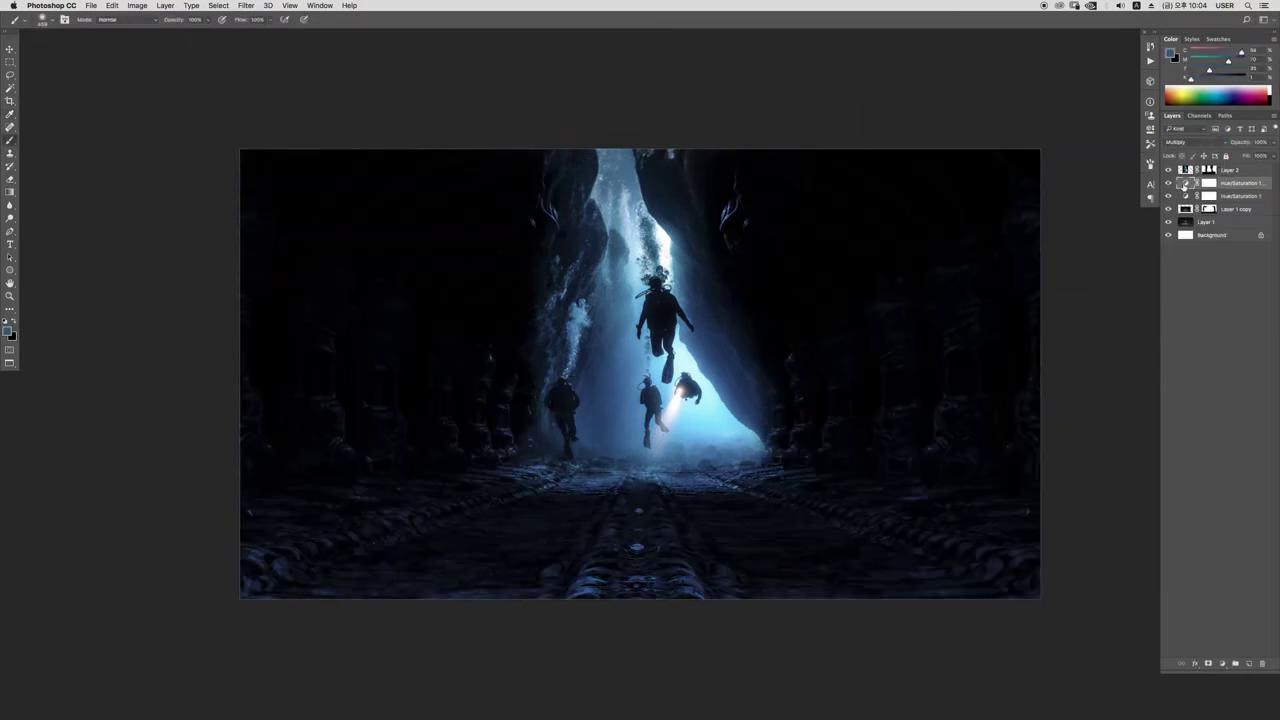
pyautogui.moveTo(1043, 197); pyautogui.dragTo(1016, 198)
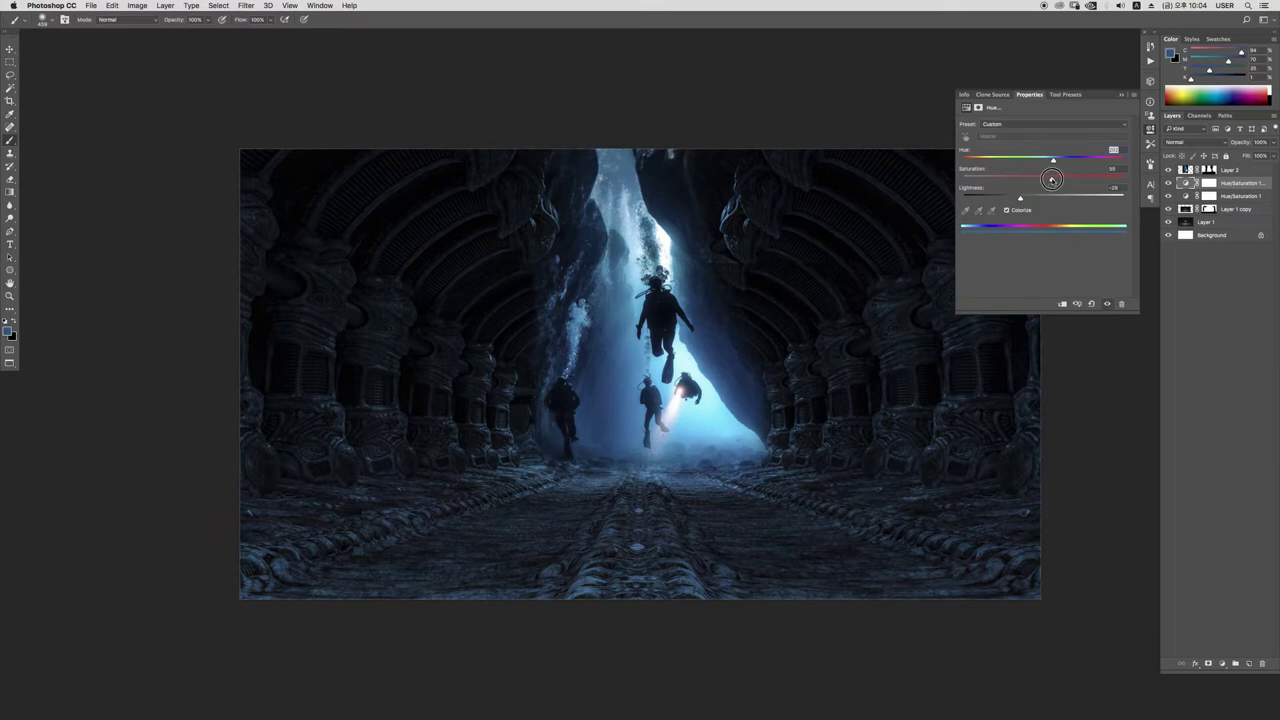
pyautogui.click(1150, 131)
pyautogui.hotkey('ctrl', 'i')
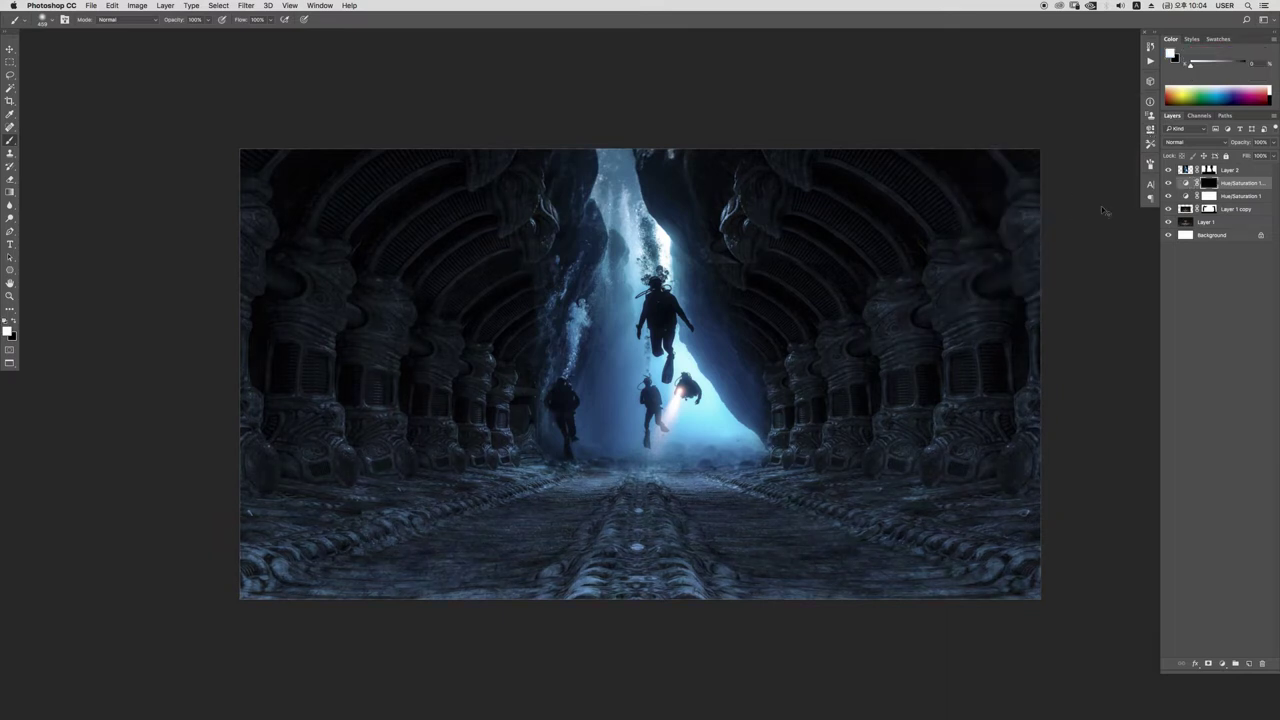
pyautogui.press('g')
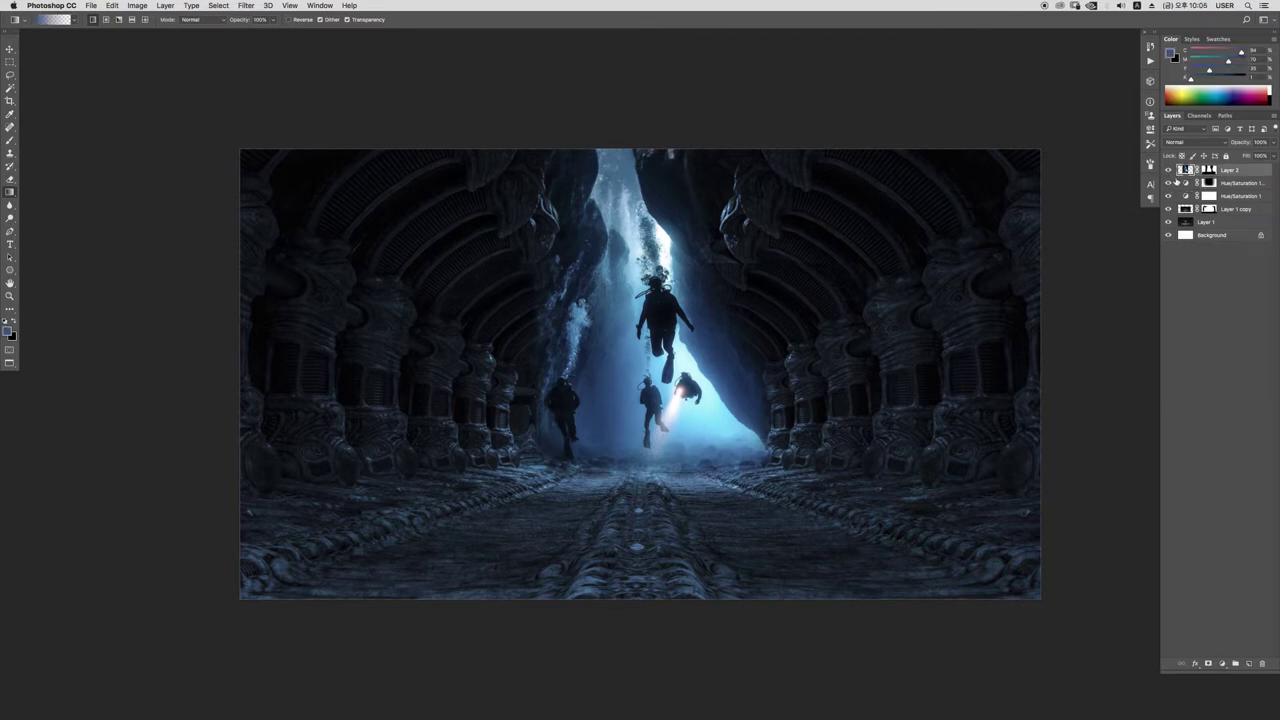
# Create a glow layer and a duplicate tinted bright orange with Hue/Saturation.
pyautogui.click(1249, 664)
pyautogui.scroll(3, 705, 410)
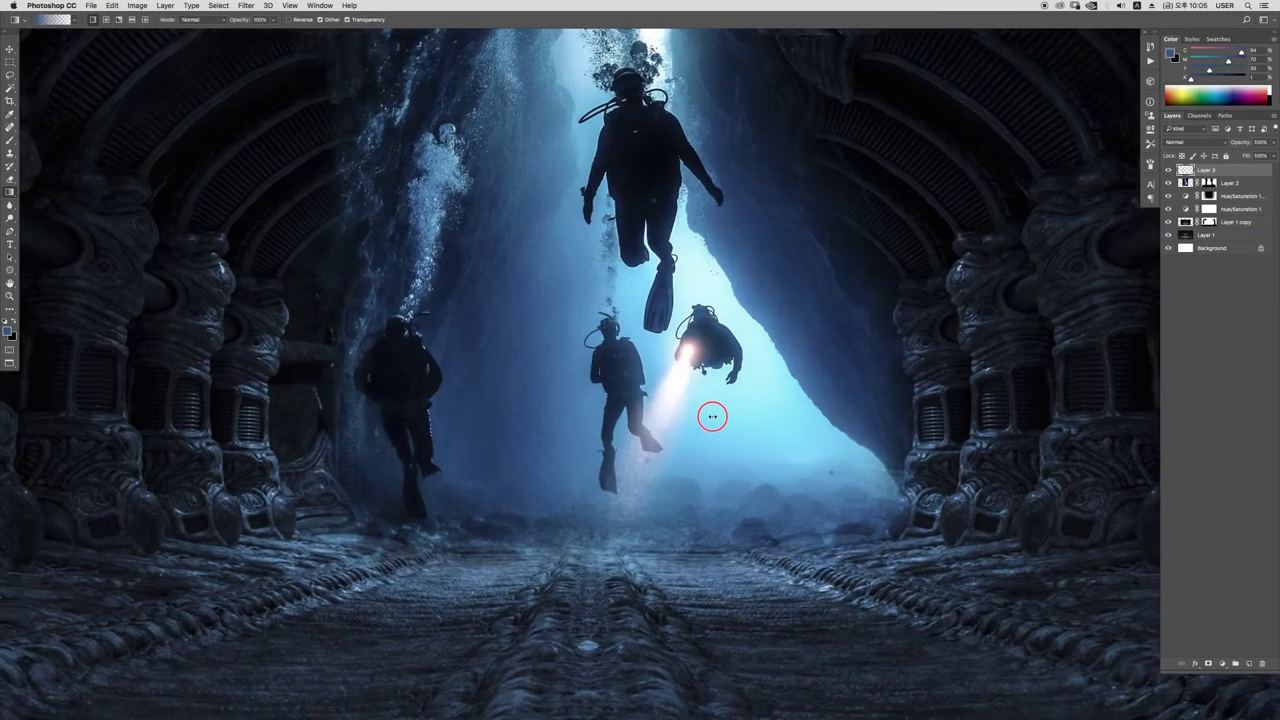
pyautogui.scroll(5, 716, 339)
pyautogui.scroll(-5, 716, 339)
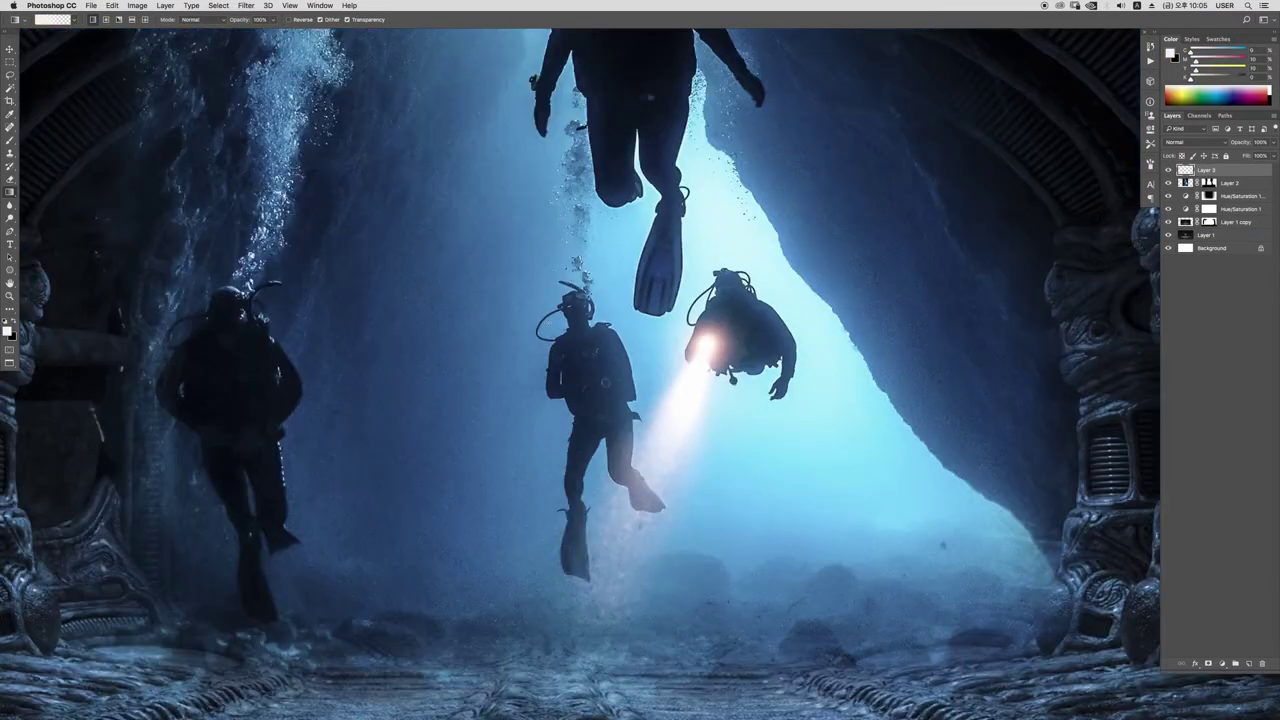
pyautogui.hotkey('ctrl', 'j')
pyautogui.hotkey('ctrl', 'u')
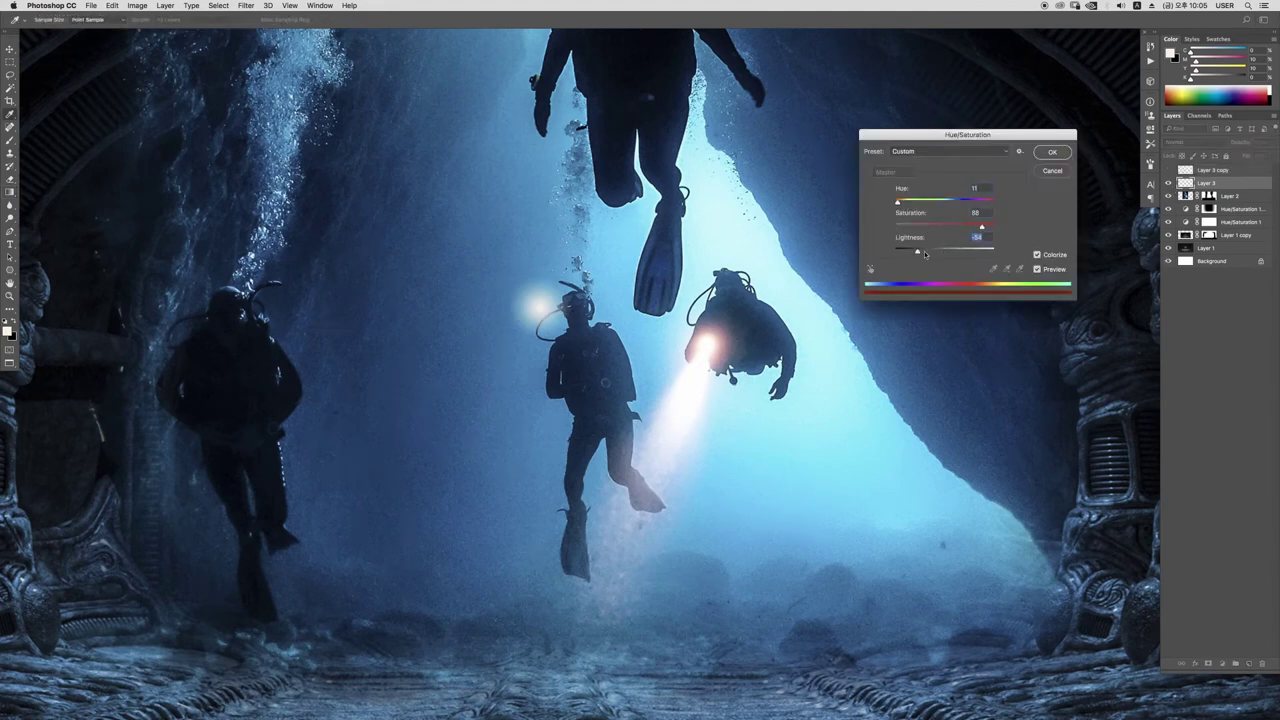
pyautogui.moveTo(924, 253); pyautogui.dragTo(935, 253)
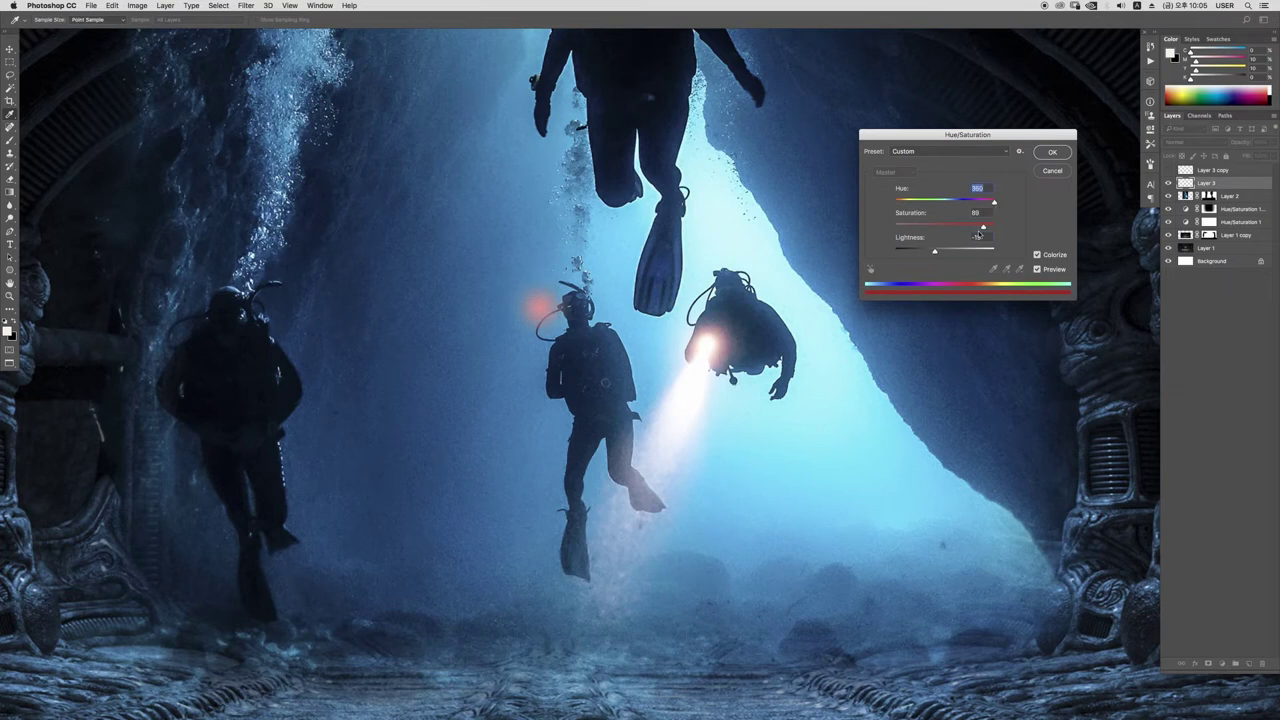
pyautogui.click(1052, 151)
# Place the orange glow on the middle diver's chest and add an empty beam layer.
pyautogui.click(1168, 184)
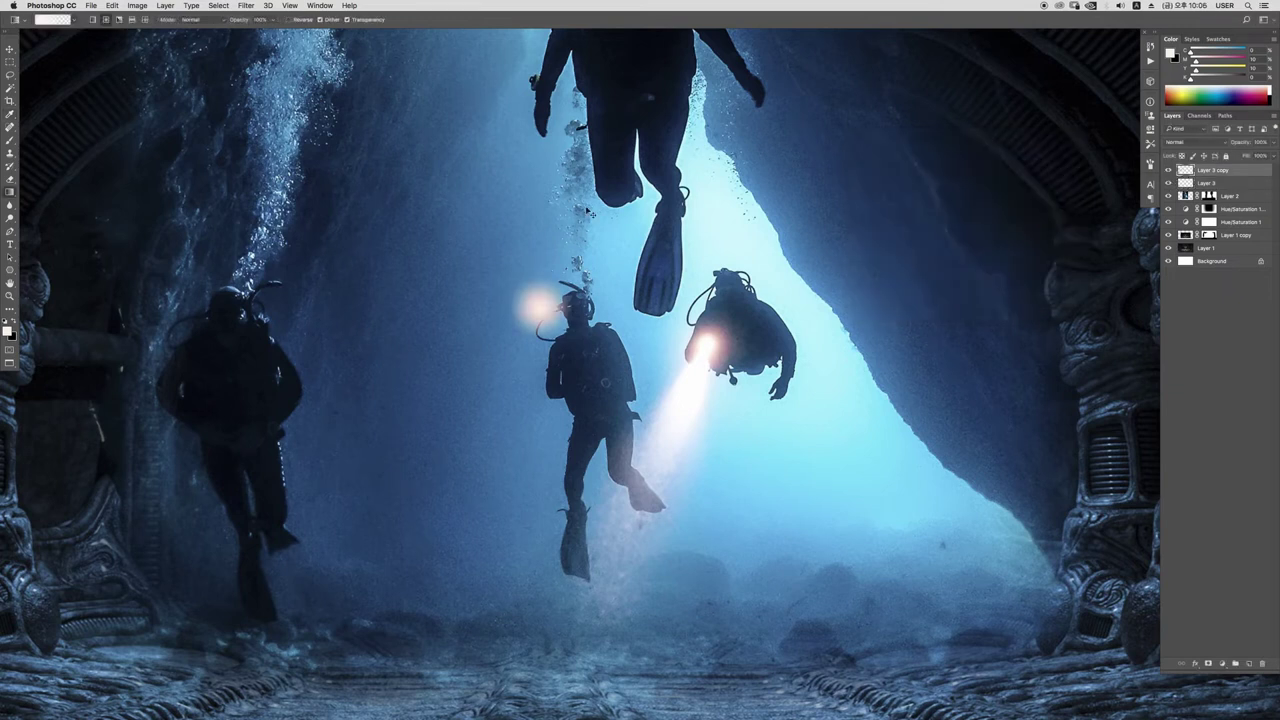
pyautogui.hotkey('ctrl', 't')
pyautogui.press('Return')
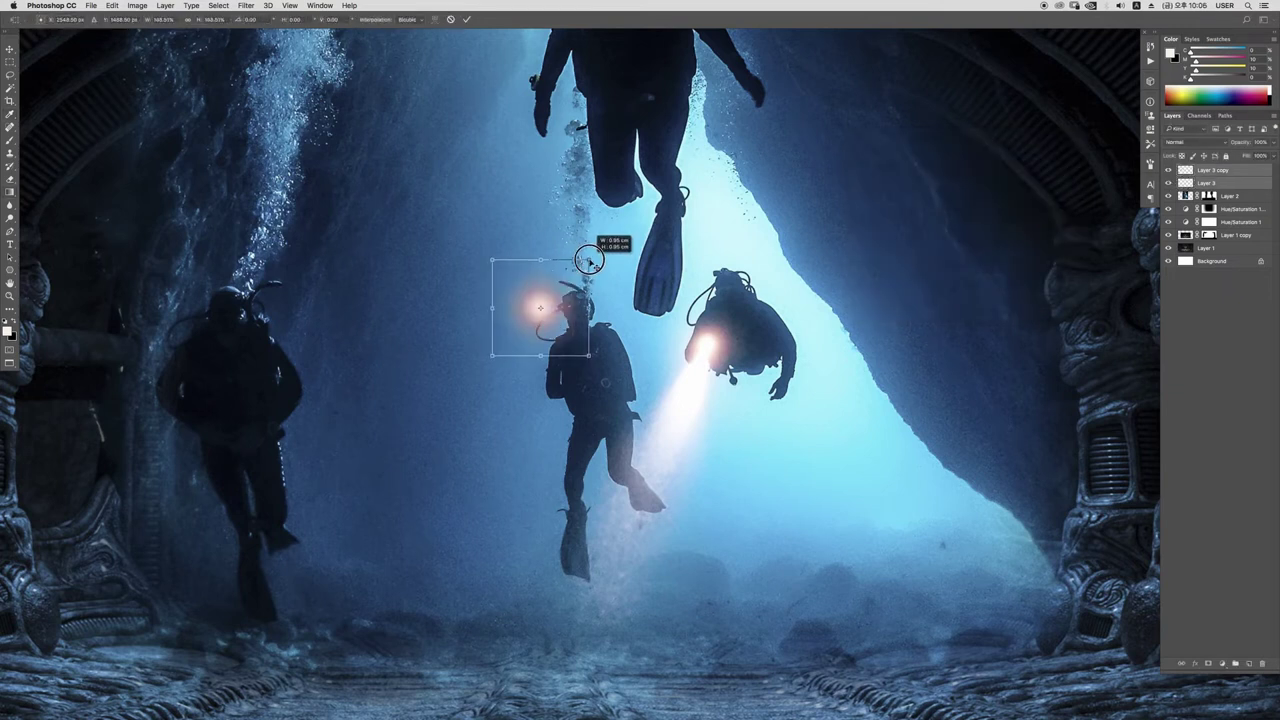
pyautogui.click(1167, 172)
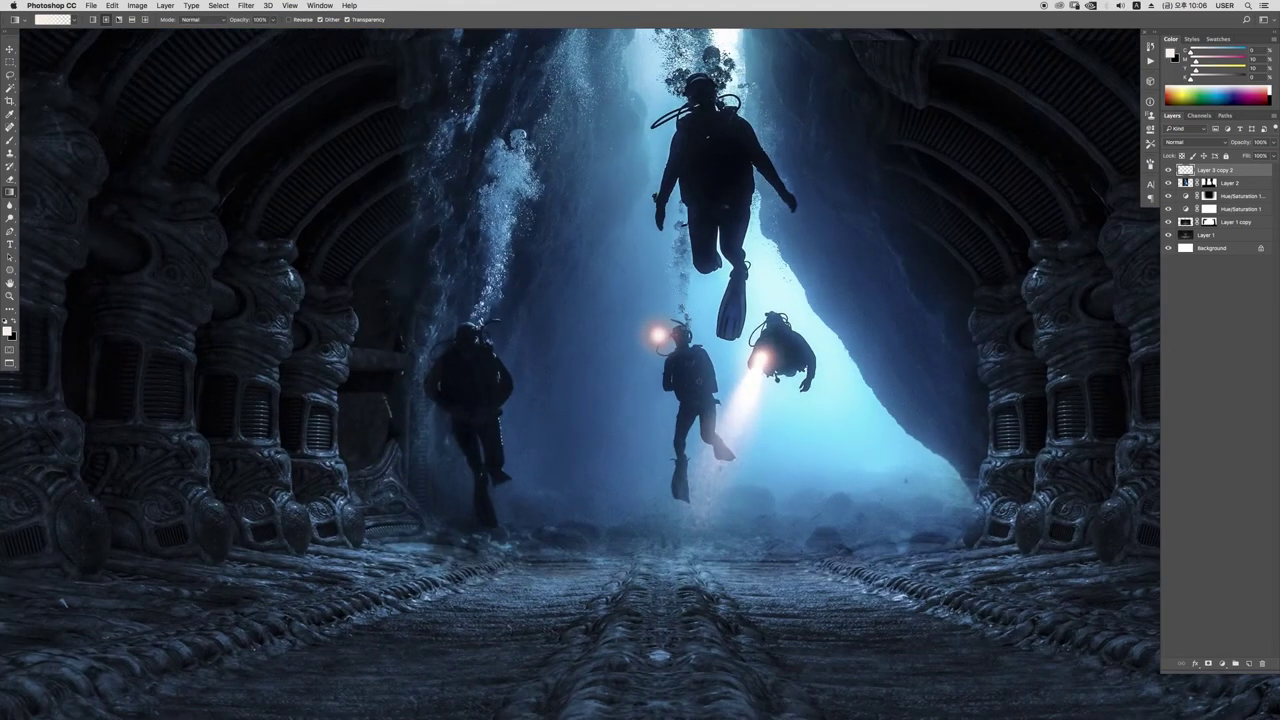
pyautogui.moveTo(752, 370); pyautogui.dragTo(785, 413)
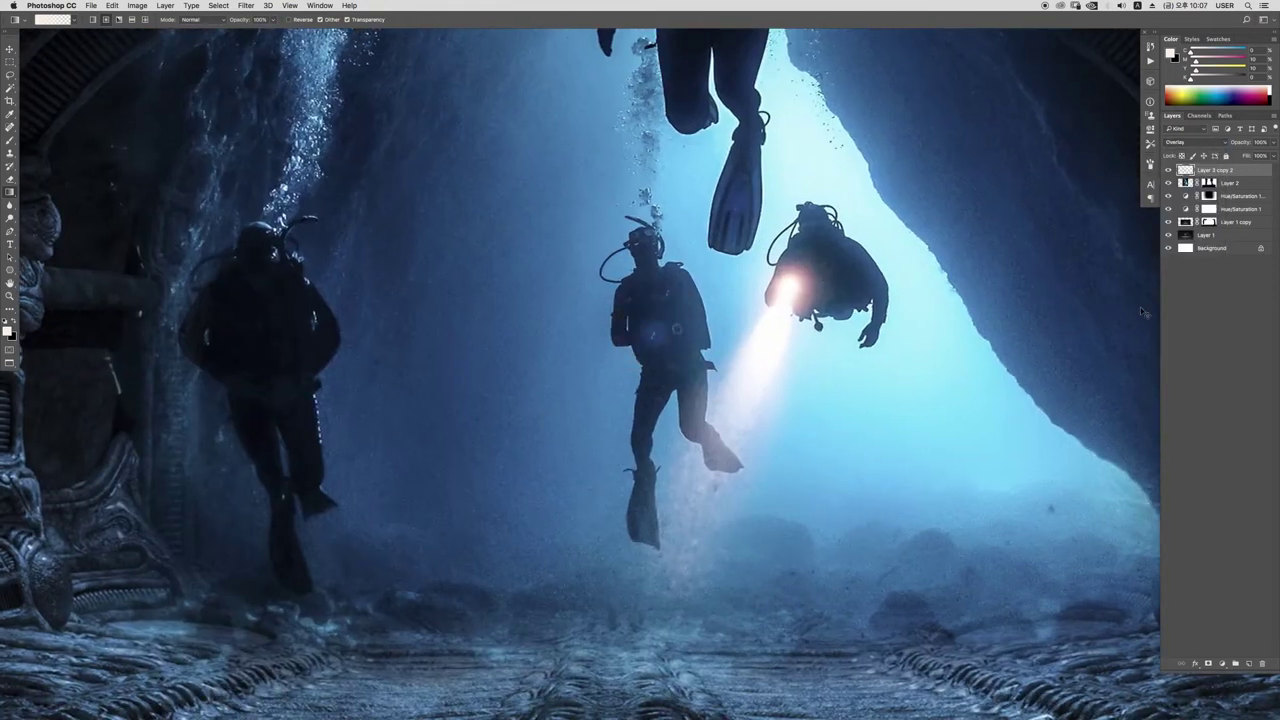
pyautogui.hotkey('ctrl', 'shift', 'alt', 'n')
# Draw a thin white gradient streak in a rectangular selection and soften it with blur.
pyautogui.press('m')
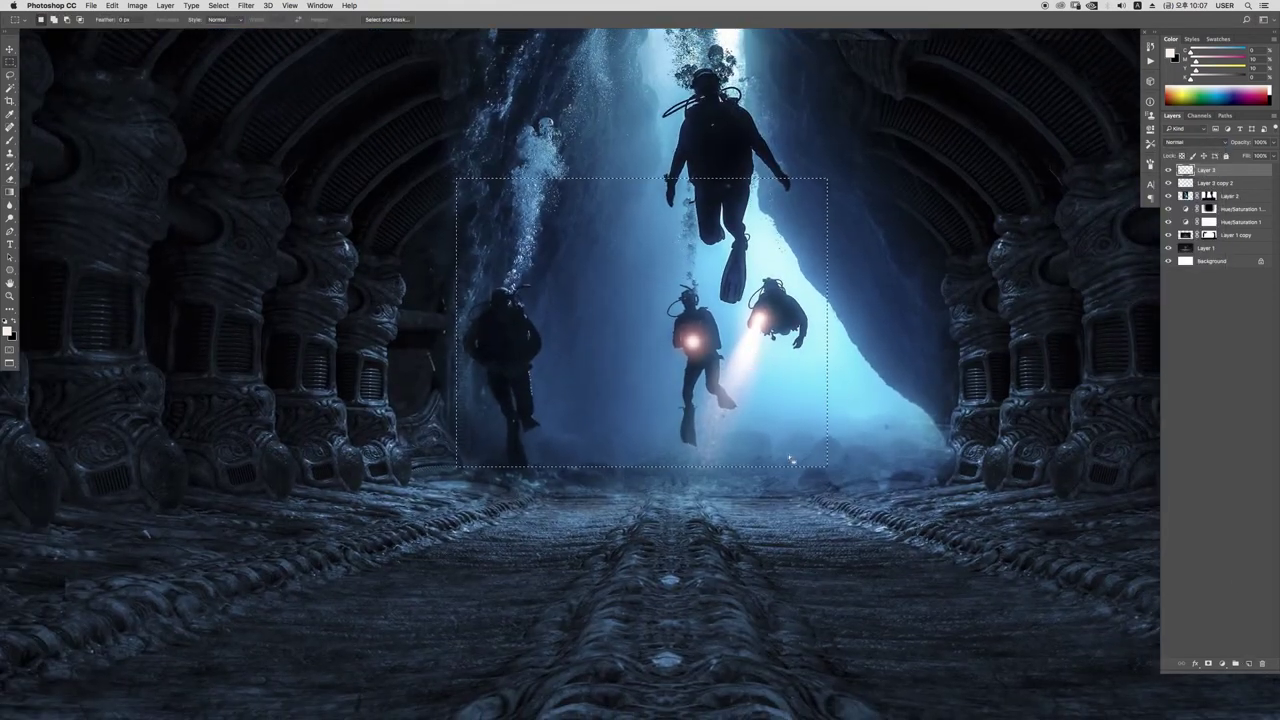
pyautogui.press('g')
pyautogui.moveTo(607, 347); pyautogui.dragTo(607, 360)
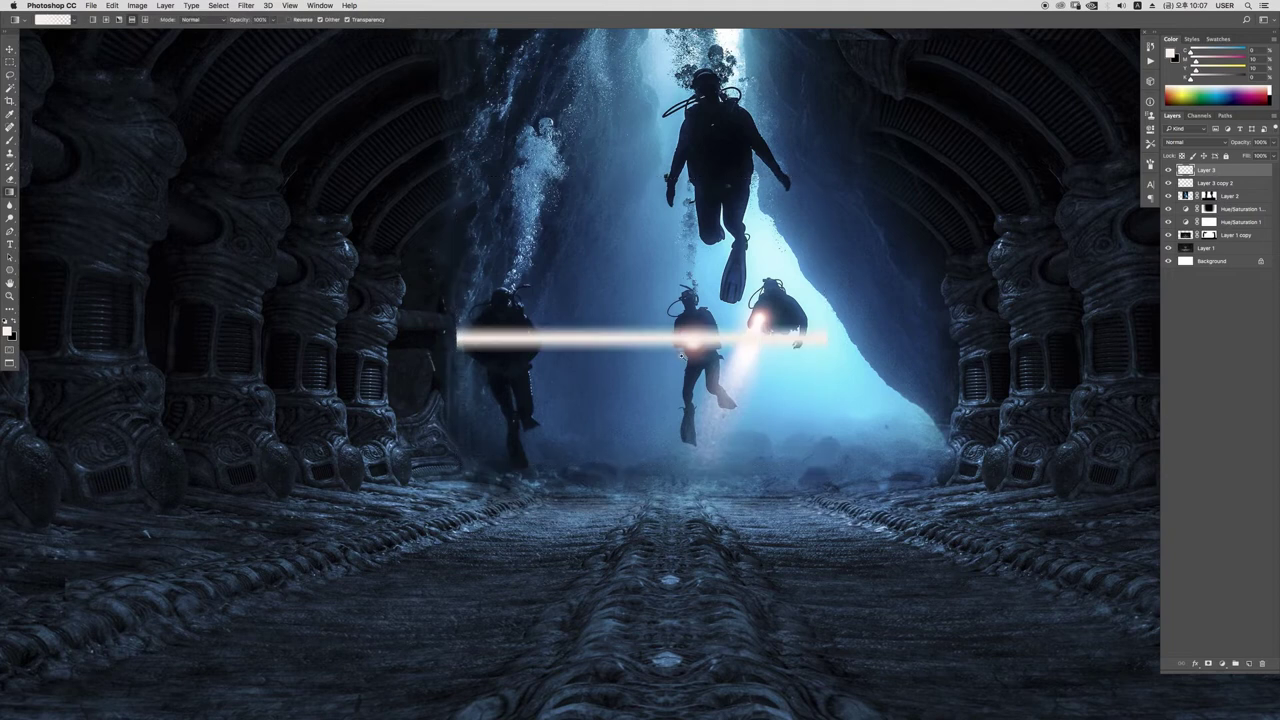
pyautogui.hotkey('ctrl', 'd')
pyautogui.hotkey('ctrl', 'alt', 'f')
pyautogui.press('Return')
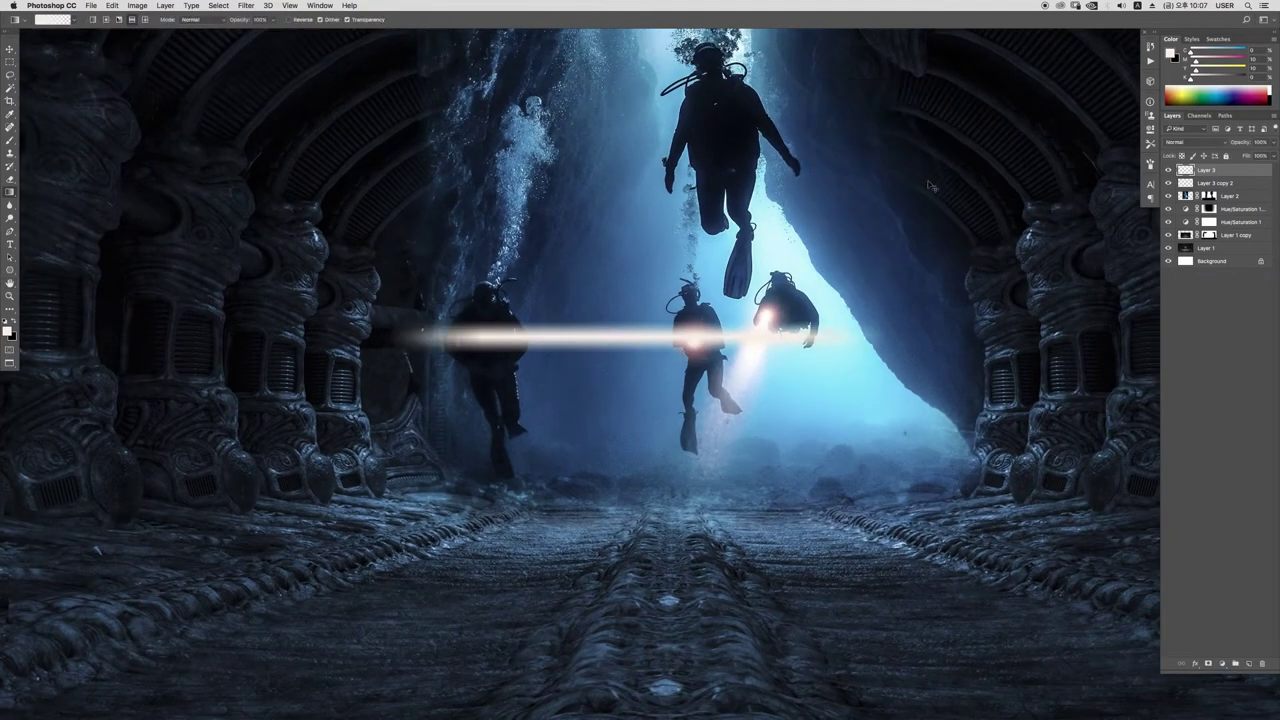
# Taper the streak into a perspective beam angled up-left from the middle diver's lamp.
pyautogui.hotkey('ctrl', 't')
pyautogui.moveTo(390, 323); pyautogui.dragTo(388, 250)
pyautogui.moveTo(759, 317); pyautogui.dragTo(604, 345)
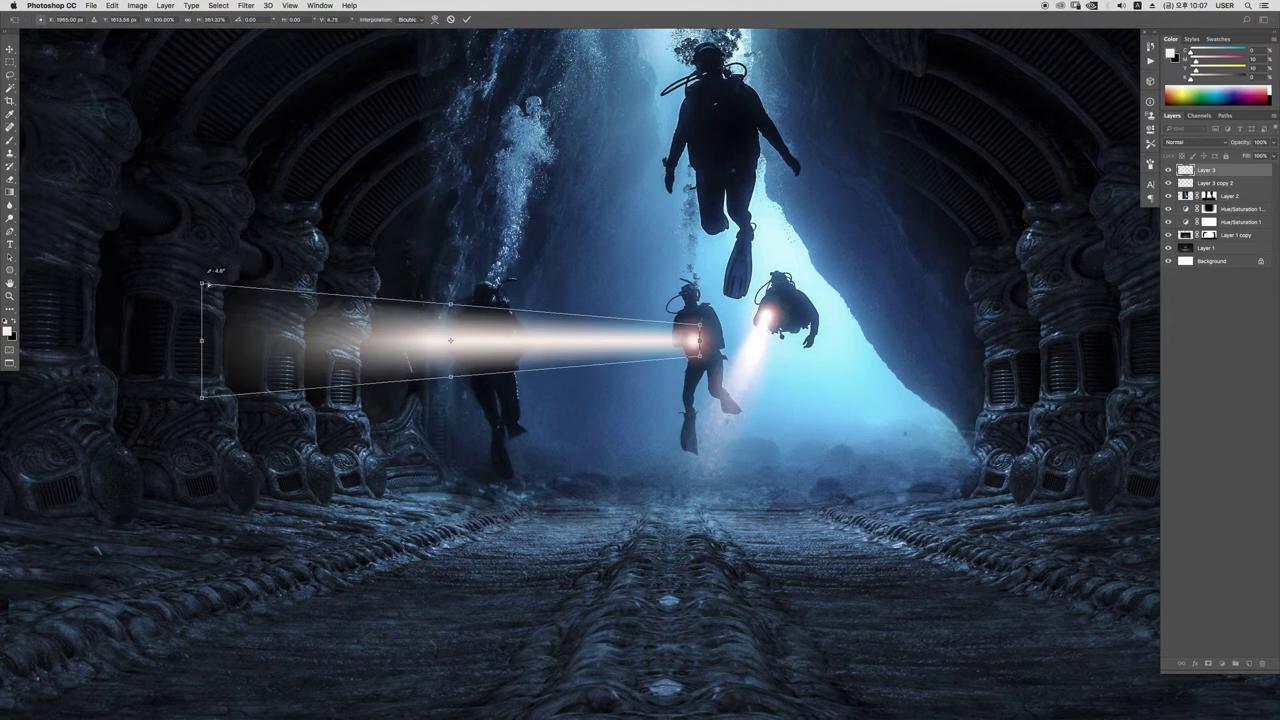
pyautogui.moveTo(218, 283); pyautogui.dragTo(214, 271)
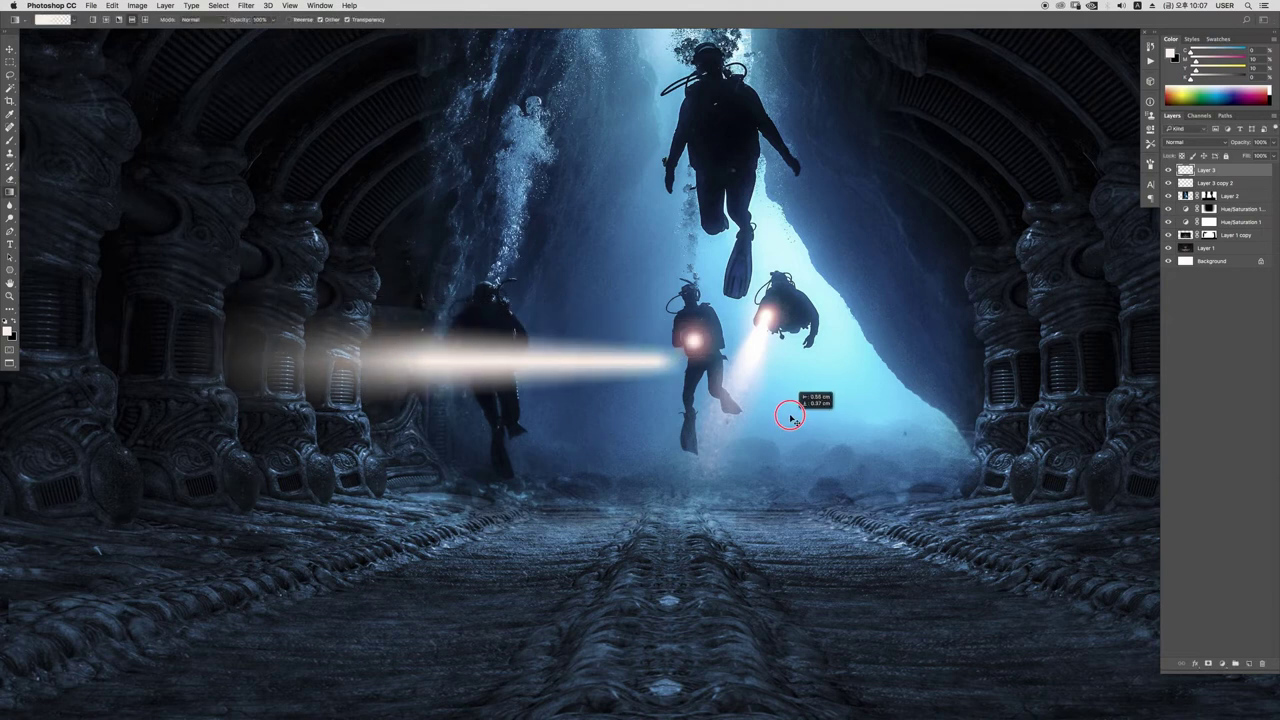
pyautogui.moveTo(809, 400)
pyautogui.mouseDown()
pyautogui.moveTo(440, 473)
pyautogui.moveTo(400, 380)
pyautogui.moveTo(223, 194)
pyautogui.mouseUp()
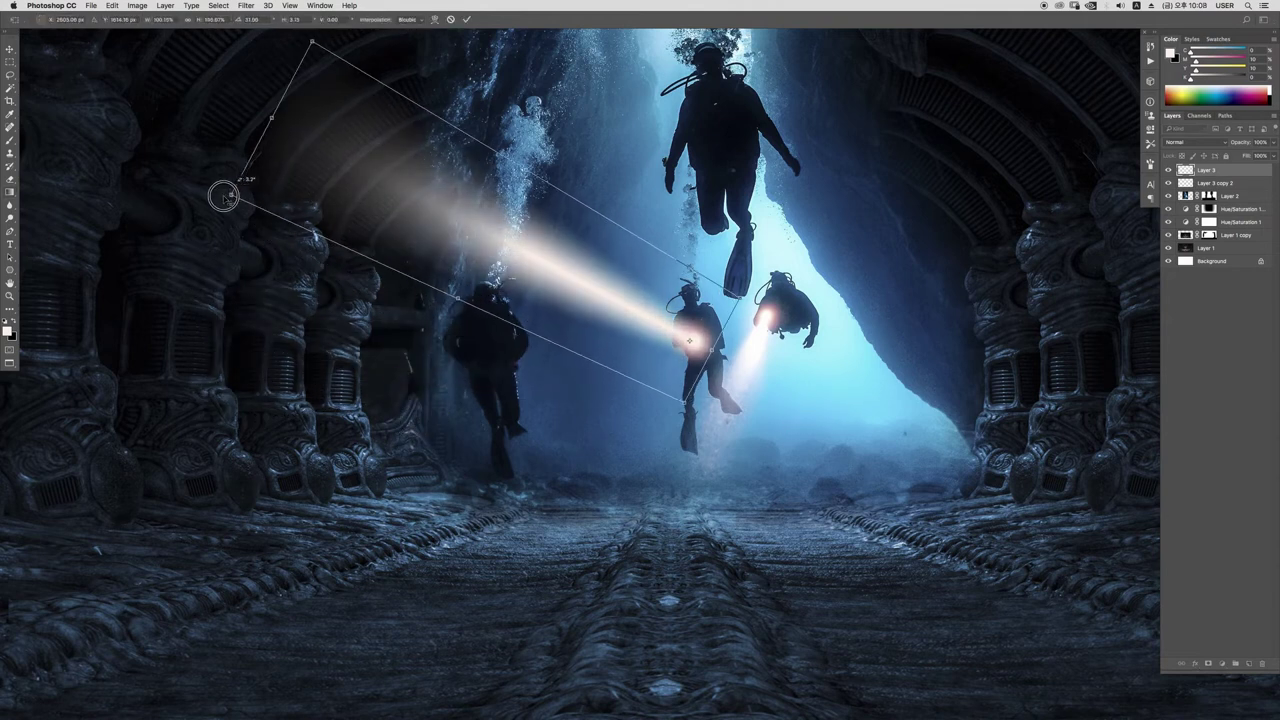
pyautogui.press('Return')
pyautogui.press('g')
# Scale the torch beam down to about 67%.
pyautogui.click(8, 333)
pyautogui.press('Escape')
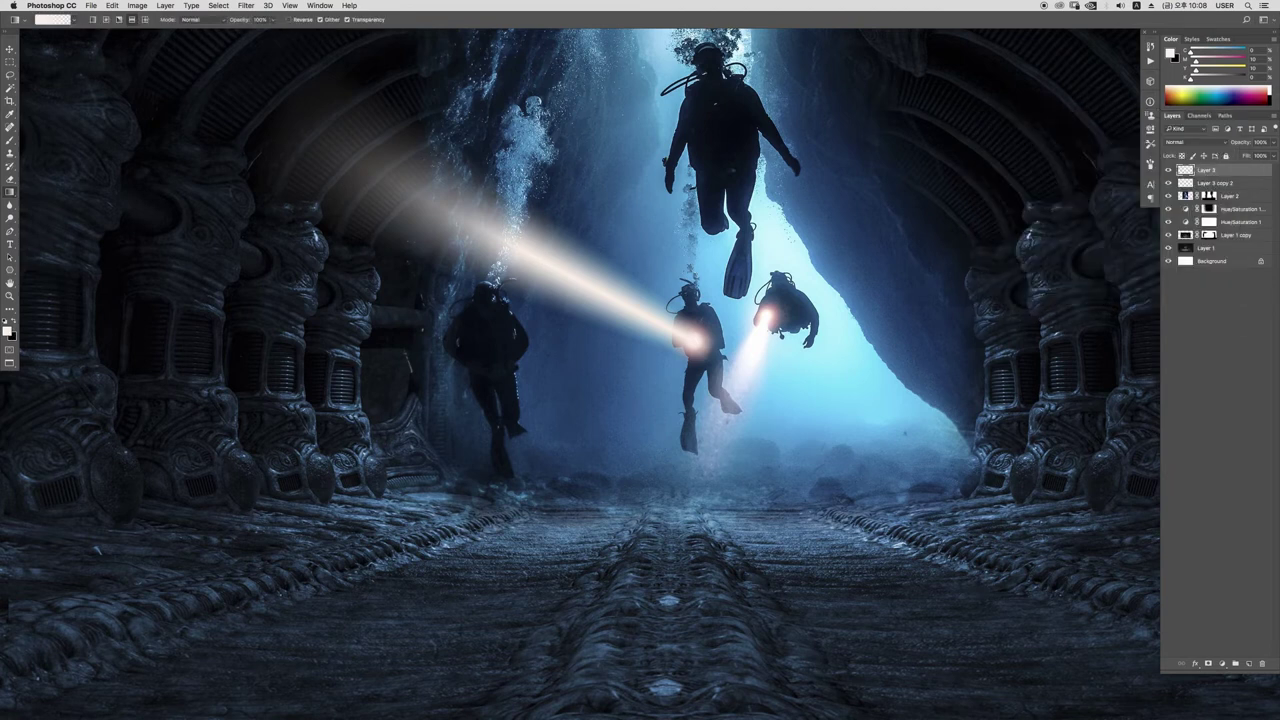
pyautogui.moveTo(551, 261); pyautogui.dragTo(627, 293)
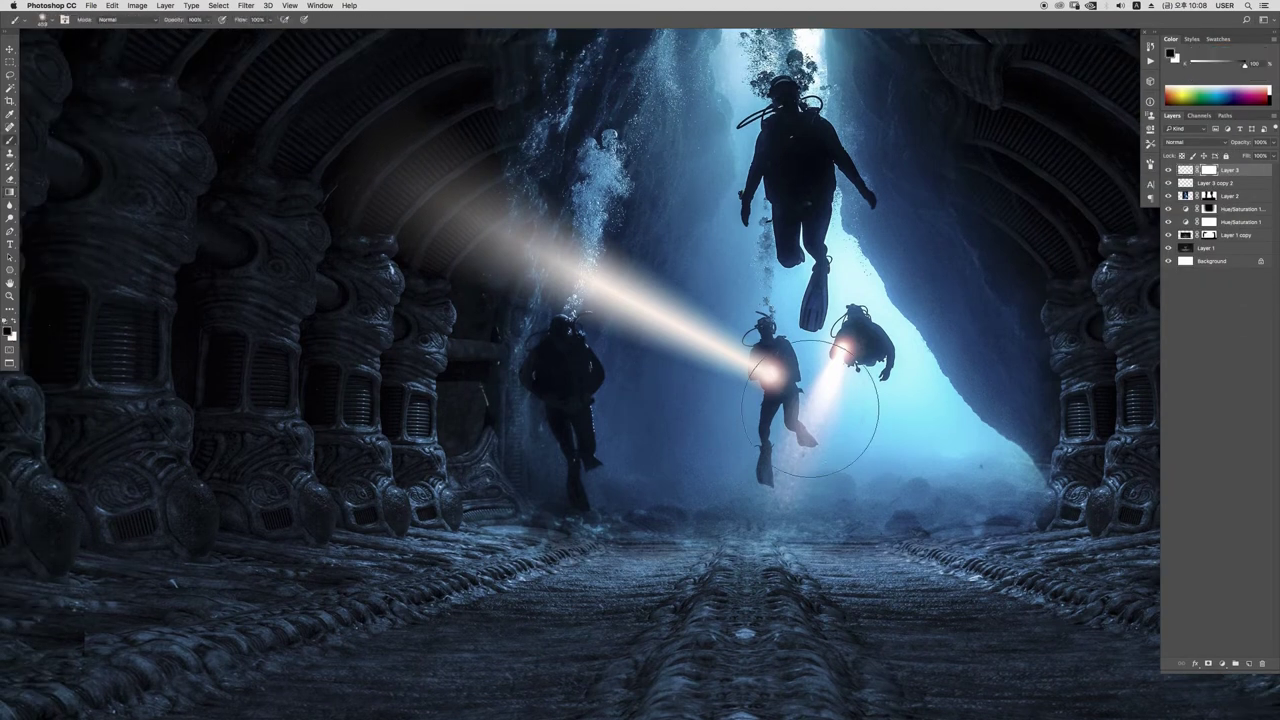
pyautogui.hotkey('ctrl', 't')
pyautogui.moveTo(318, 86); pyautogui.dragTo(467, 181)
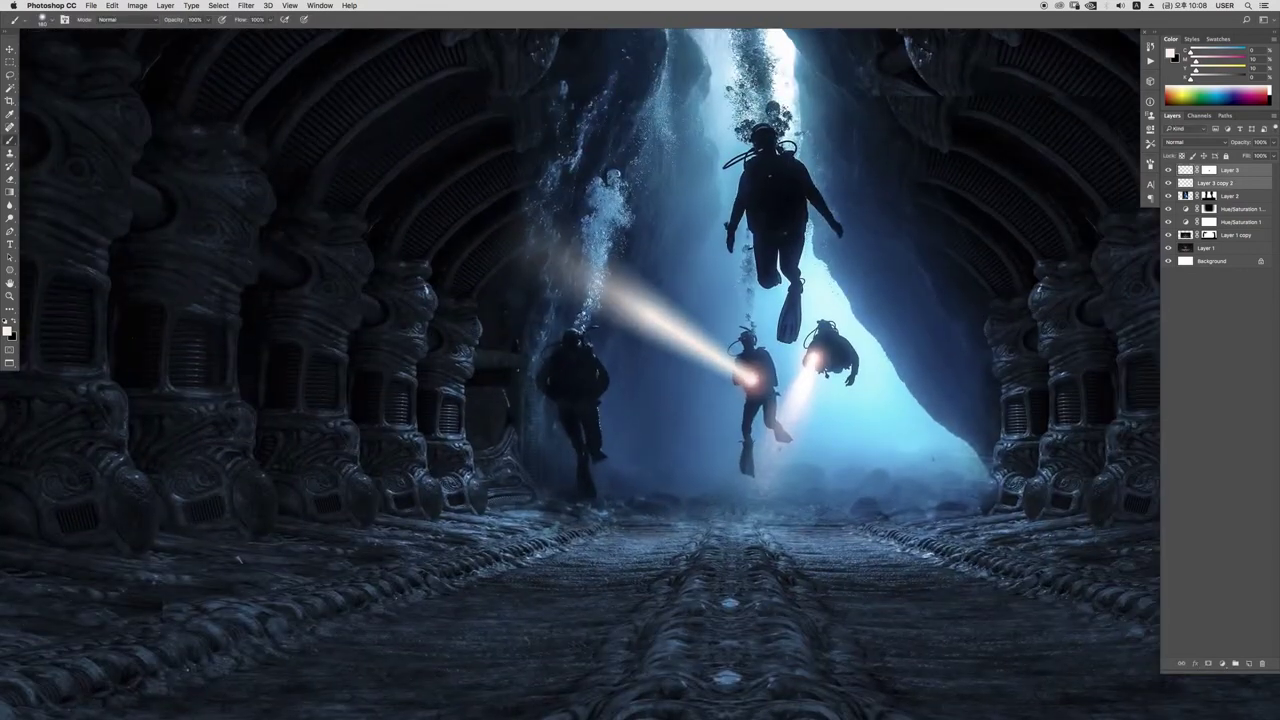
# Group the beam layers and rotate a copy down from the left diver's lamp.
pyautogui.hotkey('ctrl', 'g')
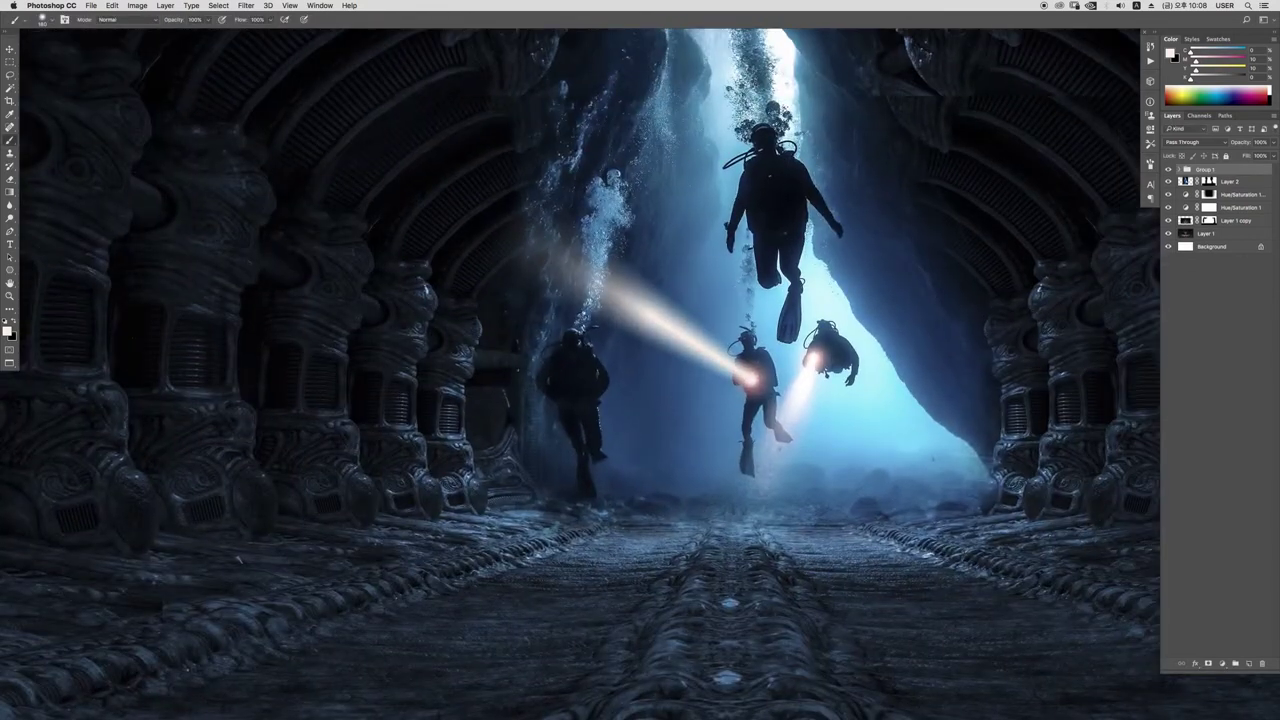
pyautogui.hotkey('ctrl', 't')
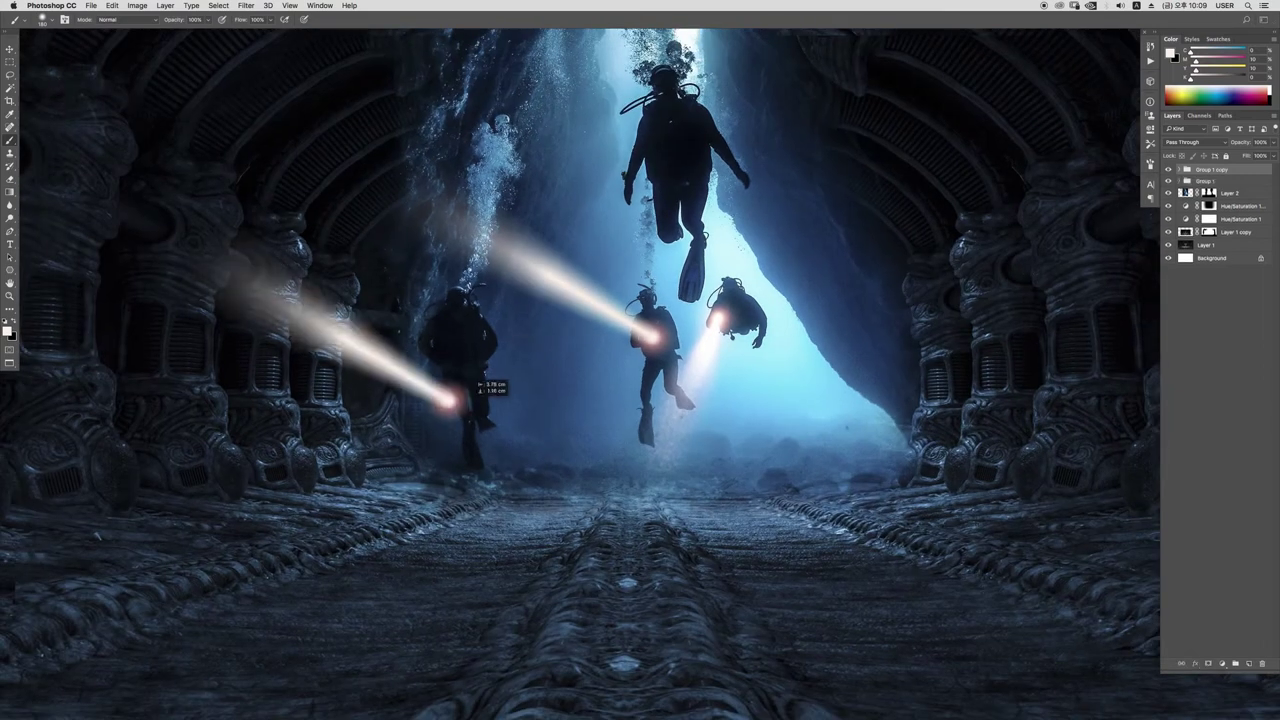
pyautogui.moveTo(486, 371)
pyautogui.mouseDown()
pyautogui.moveTo(458, 360)
pyautogui.moveTo(565, 362)
pyautogui.mouseUp()
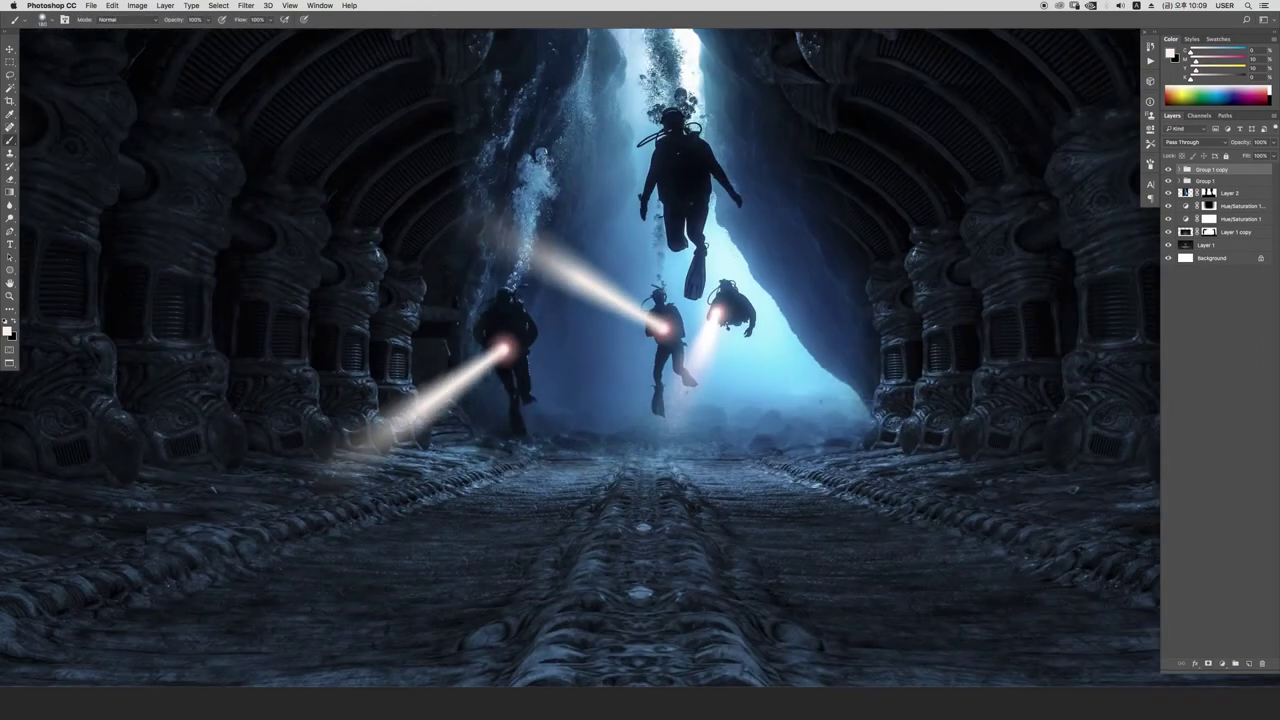
# Set the beam layer's blending mode to Screen.
pyautogui.click(1190, 142)
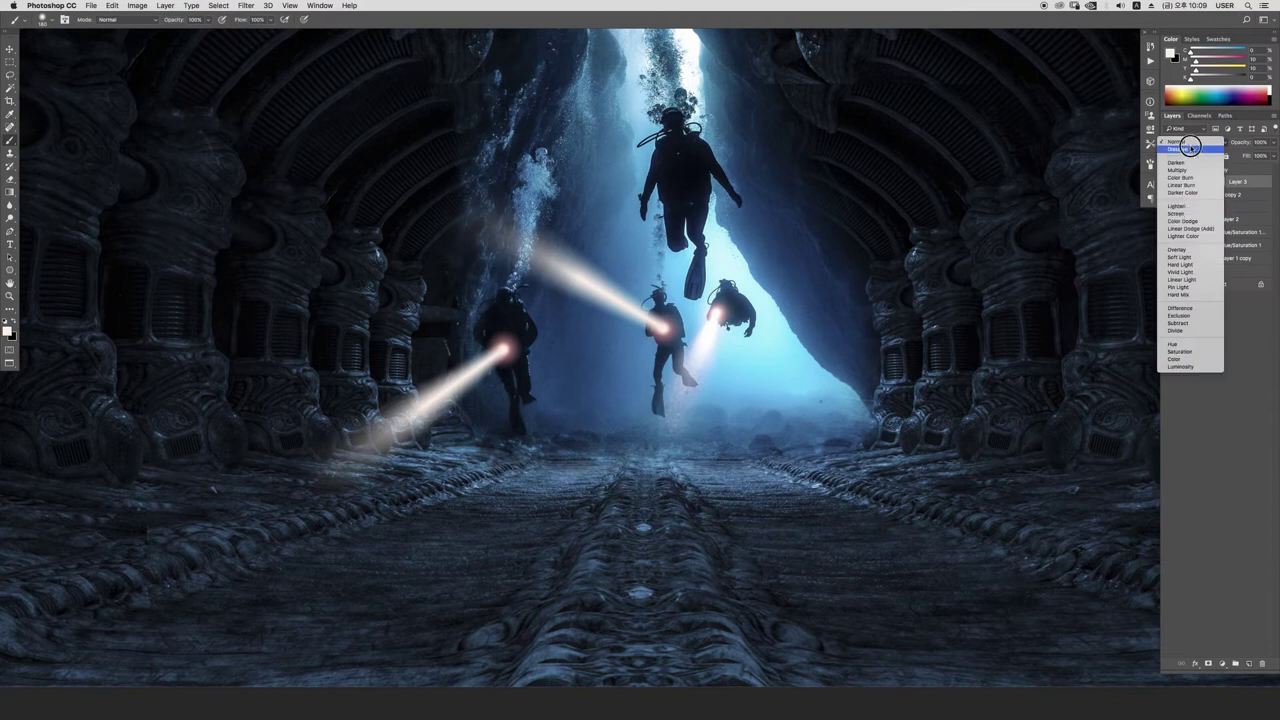
pyautogui.click(1183, 213)
pyautogui.click(1190, 142)
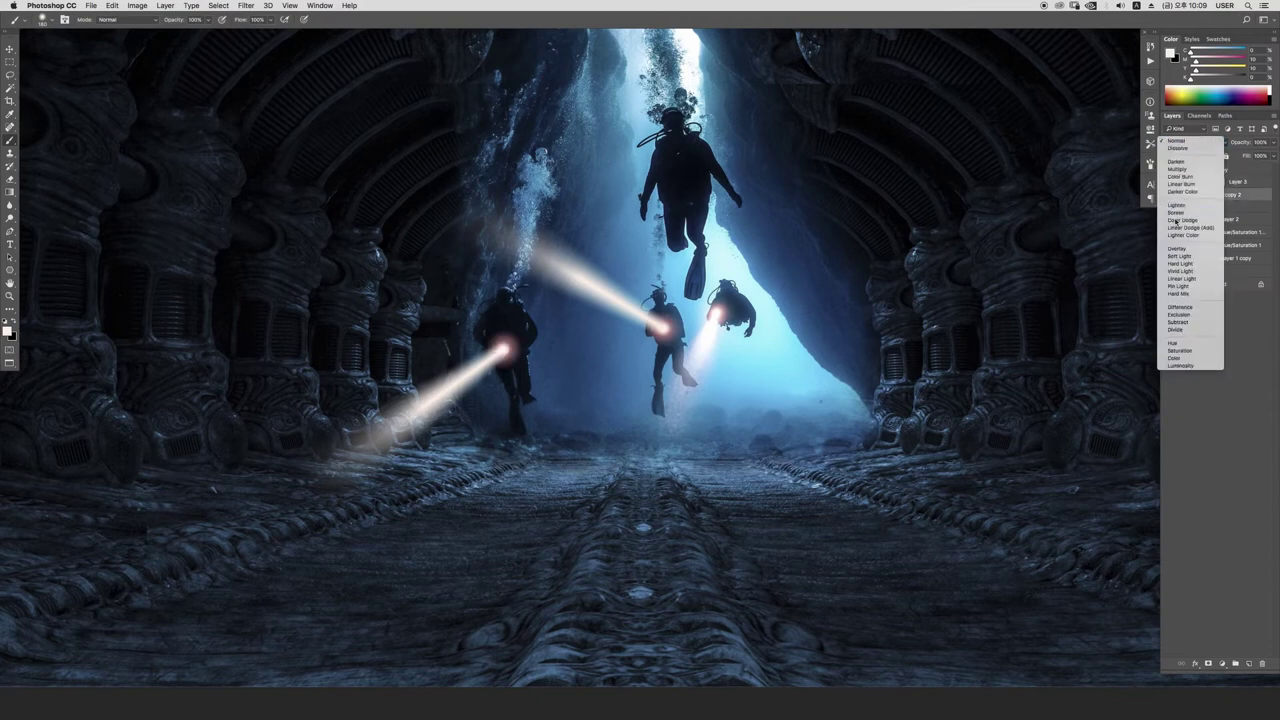
pyautogui.press('Escape')
pyautogui.click(1182, 170)
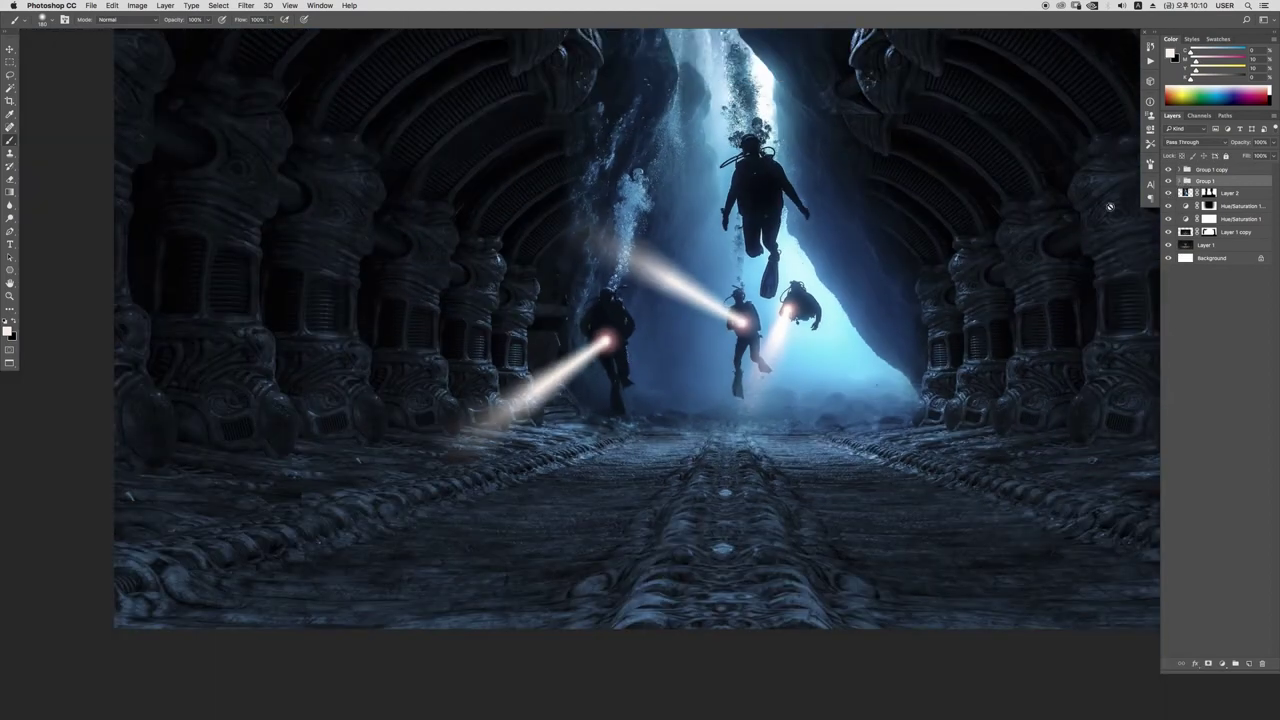
# Fade the lower-left beam's end by painting Layer 3's mask with a large brush at 50%.
pyautogui.click(1181, 181)
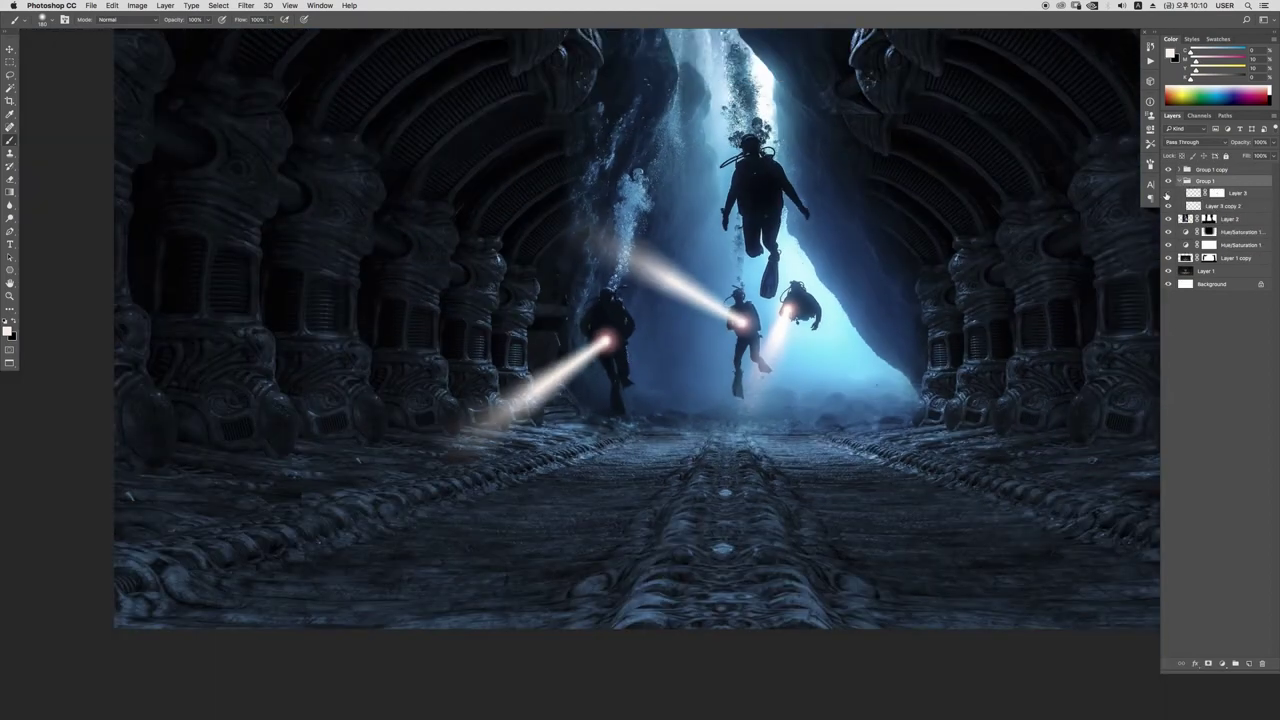
pyautogui.click(1217, 192)
pyautogui.moveTo(540, 245); pyautogui.dragTo(614, 249)
pyautogui.press('5')
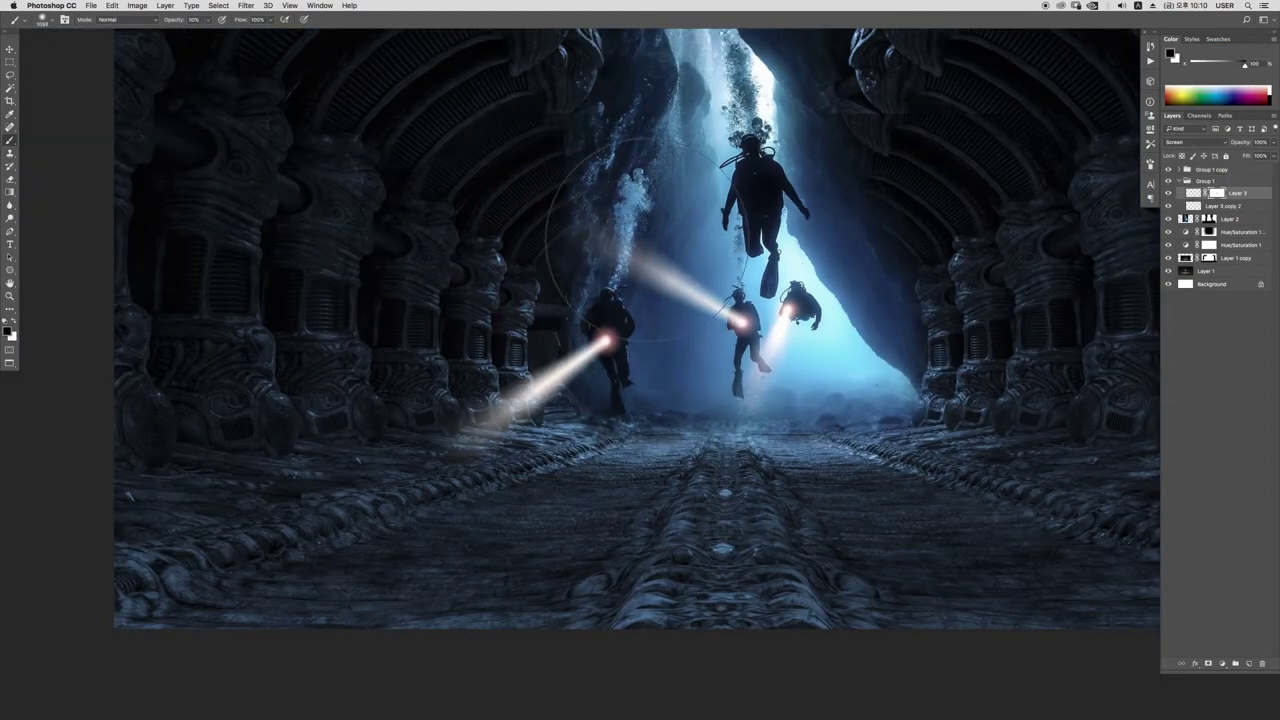
pyautogui.moveTo(560, 405); pyautogui.dragTo(516, 405)
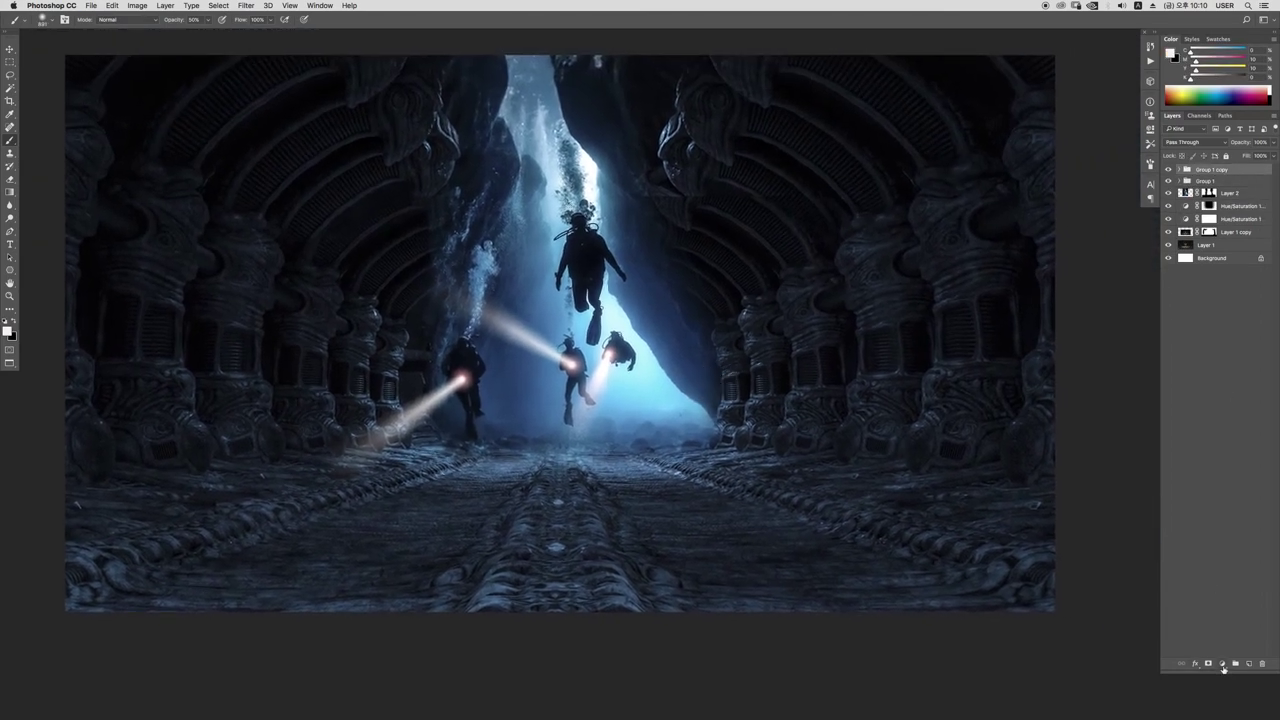
# Add a colorized Hue/Saturation adjustment at hue 203 and paint its mask at lower left.
pyautogui.click(1223, 665)
pyautogui.click(1228, 652)
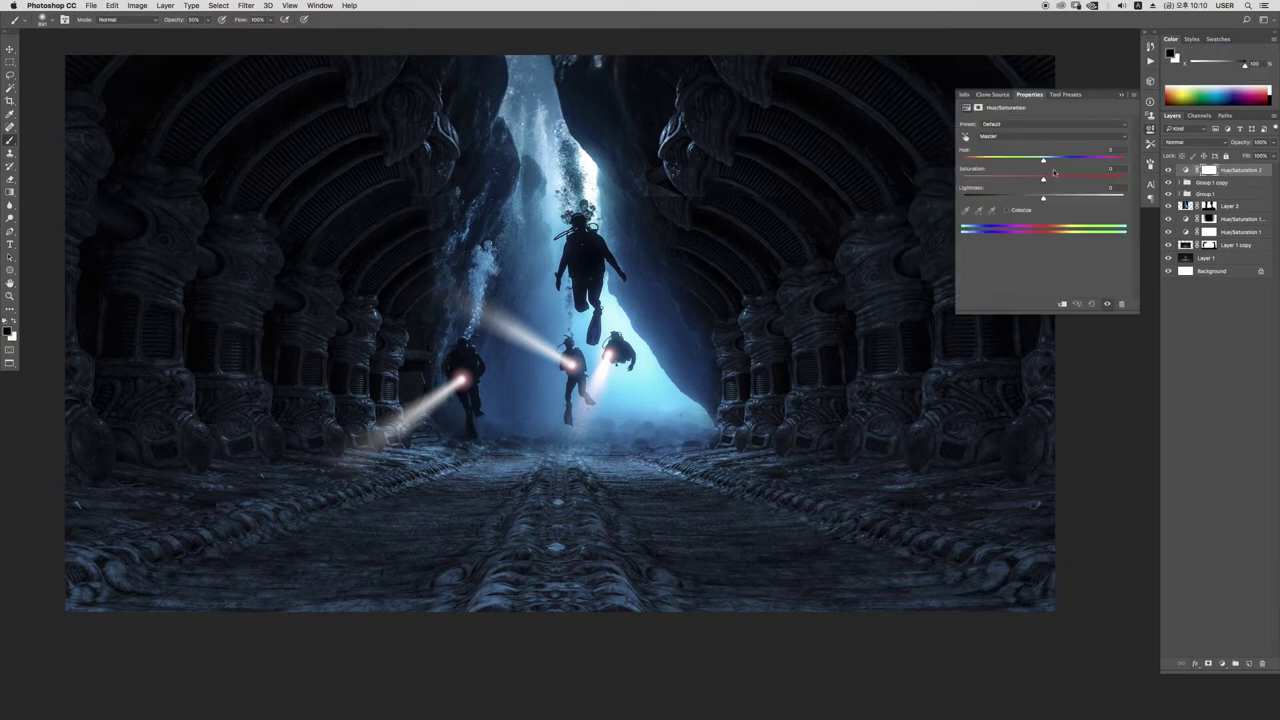
pyautogui.click(1006, 210)
pyautogui.moveTo(962, 159)
pyautogui.mouseDown()
pyautogui.moveTo(1049, 157)
pyautogui.moveTo(1047, 196)
pyautogui.mouseUp()
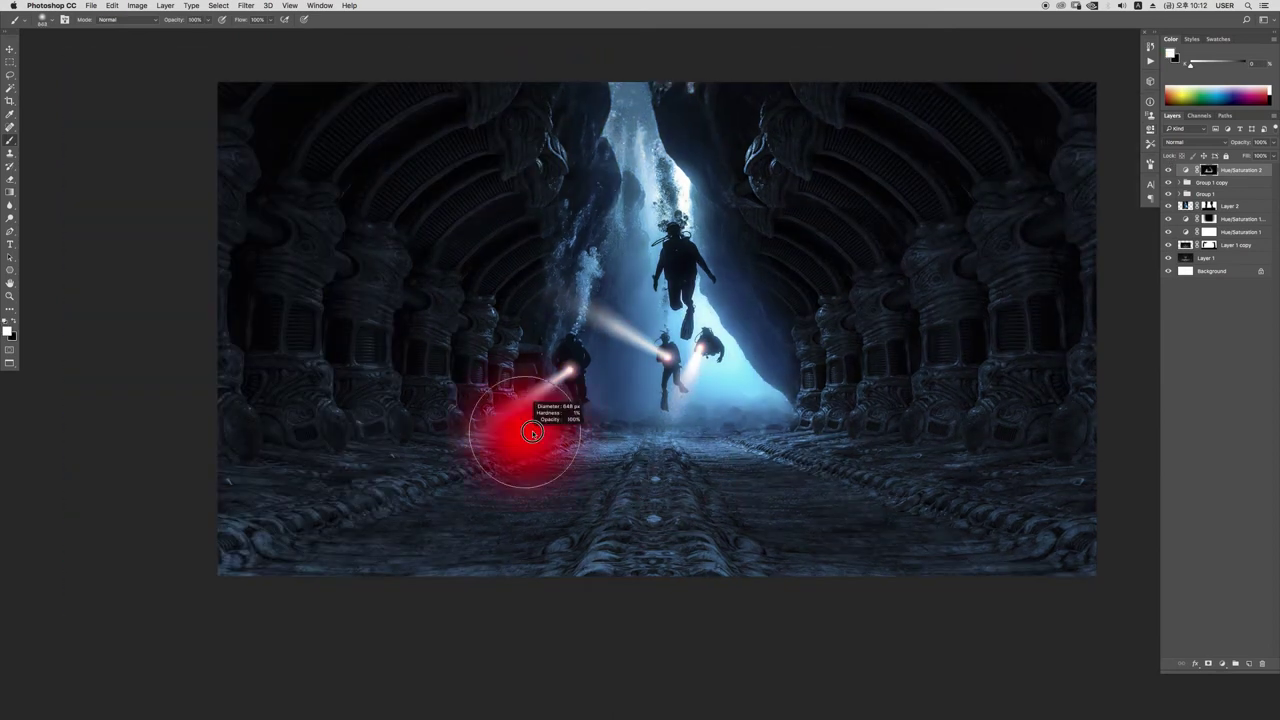
pyautogui.moveTo(523, 429); pyautogui.dragTo(540, 405)
pyautogui.keyDown('alt'); pyautogui.scroll(-2, 873, 436); pyautogui.keyUp('alt')
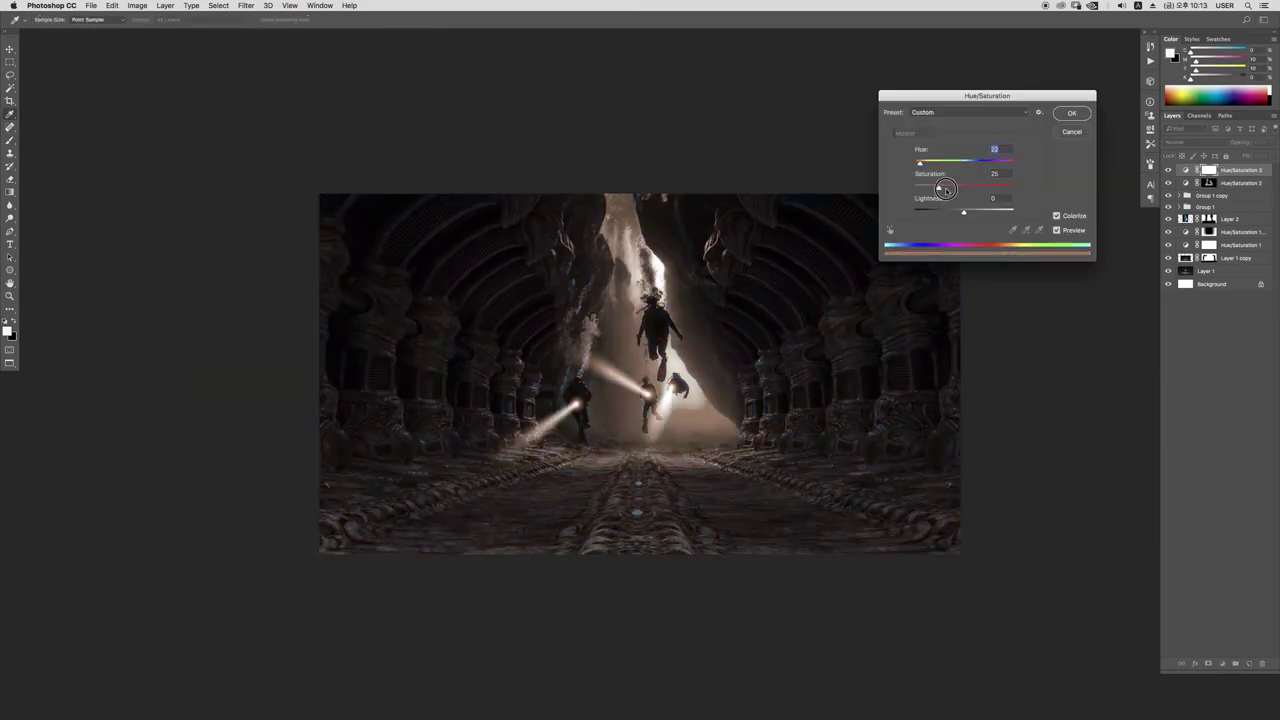
# Set the second colorize tint to hue 184 and hide it behind an inverted black mask.
pyautogui.moveTo(994, 162)
pyautogui.mouseDown()
pyautogui.moveTo(967, 162)
pyautogui.moveTo(979, 189)
pyautogui.mouseUp()
pyautogui.click(1070, 113)
pyautogui.press('b')
pyautogui.hotkey('ctrl', 'i')
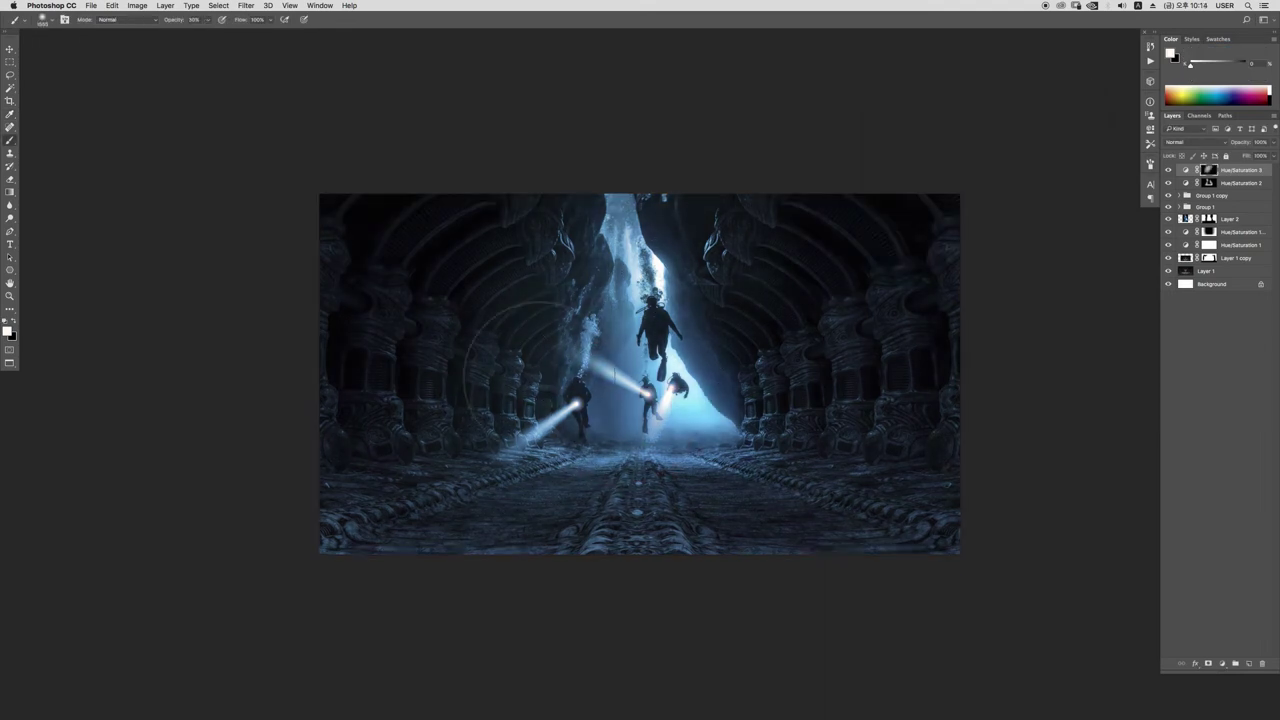
pyautogui.scroll(1, 1086, 243)
pyautogui.click(1240, 231)
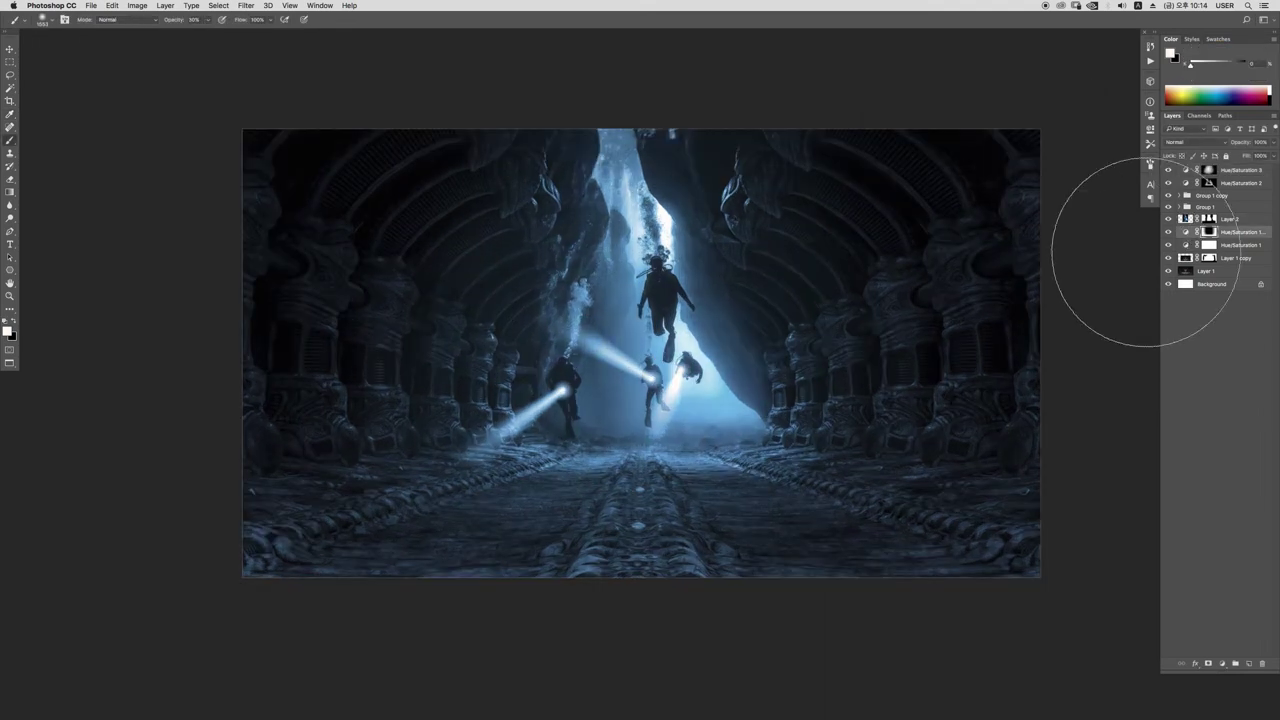
# Add an Exposure adjustment layer with exposure raised to brighten the scene.
pyautogui.click(1222, 663)
pyautogui.click(1220, 654)
pyautogui.moveTo(1043, 148); pyautogui.dragTo(1048, 148)
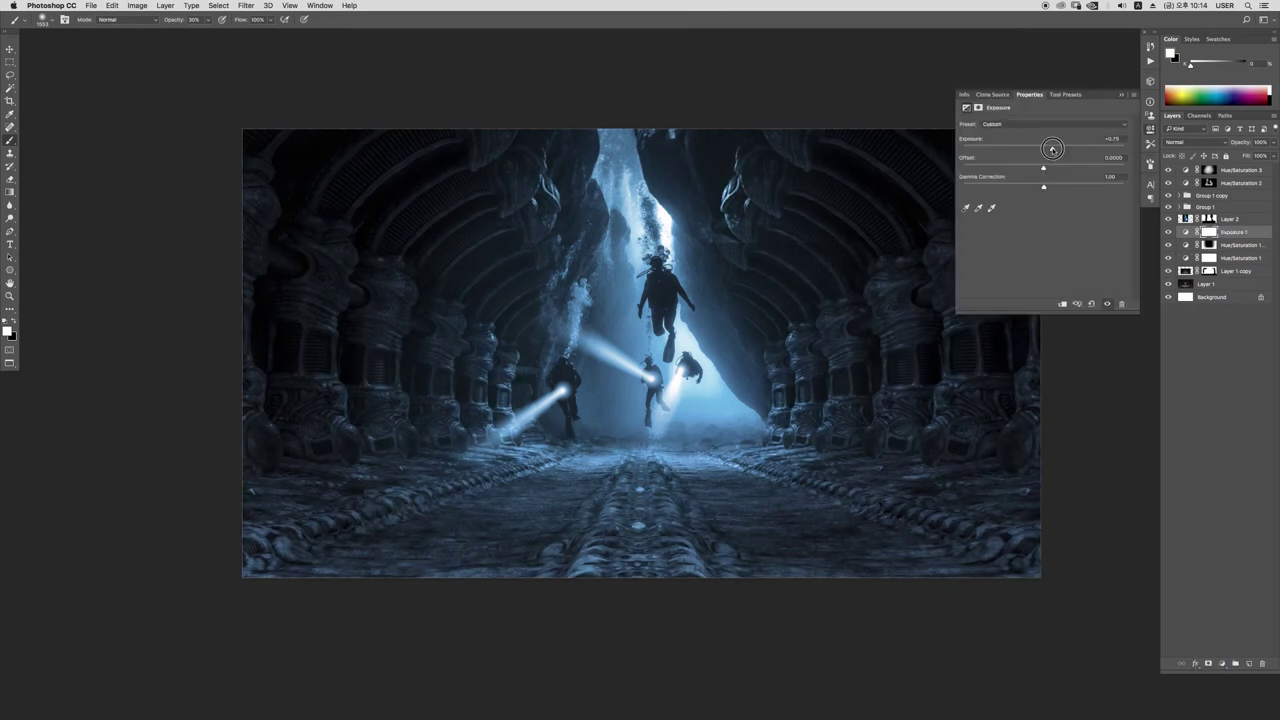
pyautogui.moveTo(1043, 188); pyautogui.dragTo(1044, 187)
pyautogui.scroll(-2, 788, 249)
pyautogui.moveTo(990, 237); pyautogui.dragTo(934, 255)
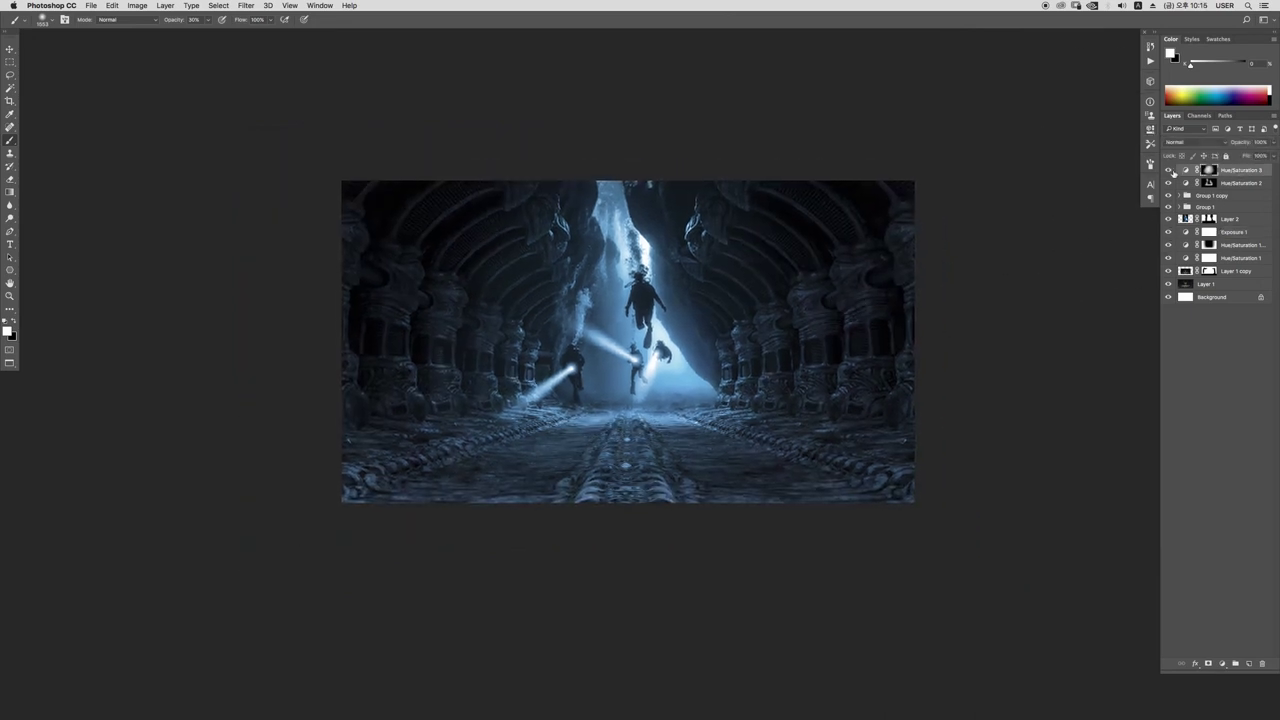
# Add a Multiply vignette layer with a radial gradient at 90% opacity, then stamp visible.
pyautogui.click(1249, 664)
pyautogui.press('g')
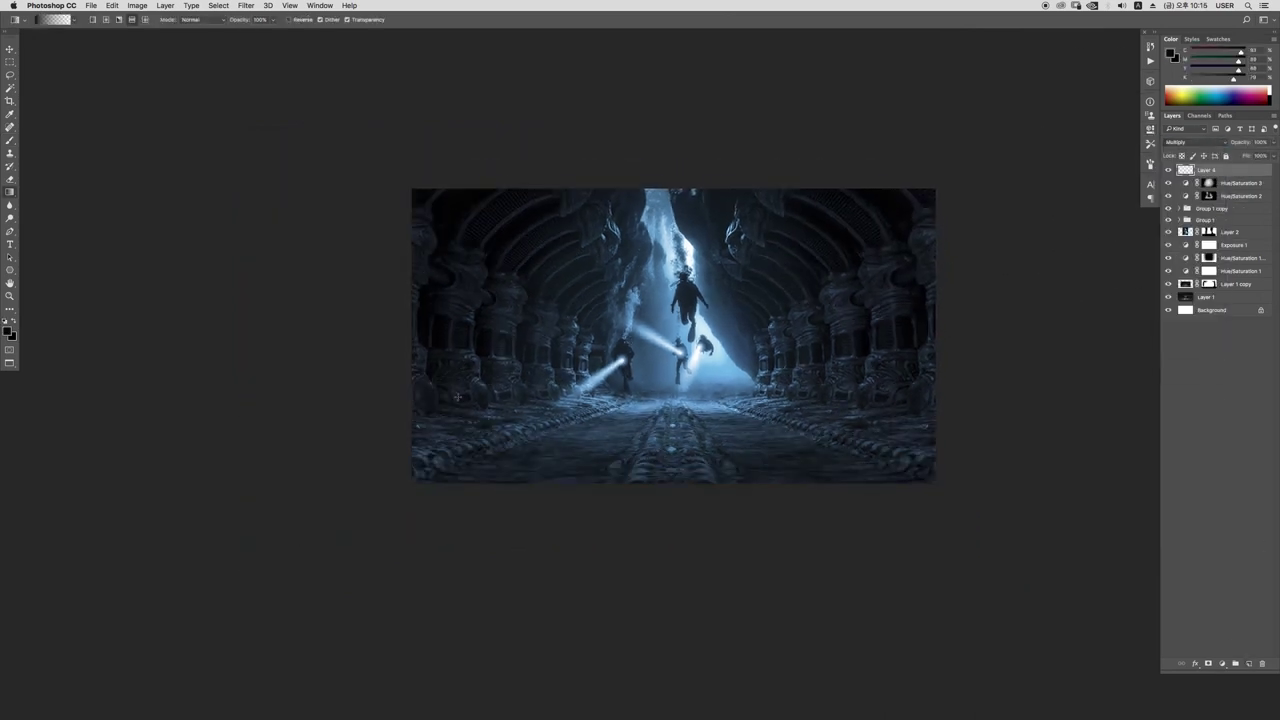
pyautogui.moveTo(953, 422); pyautogui.dragTo(954, 422)
pyautogui.press('l')
pyautogui.press('9')
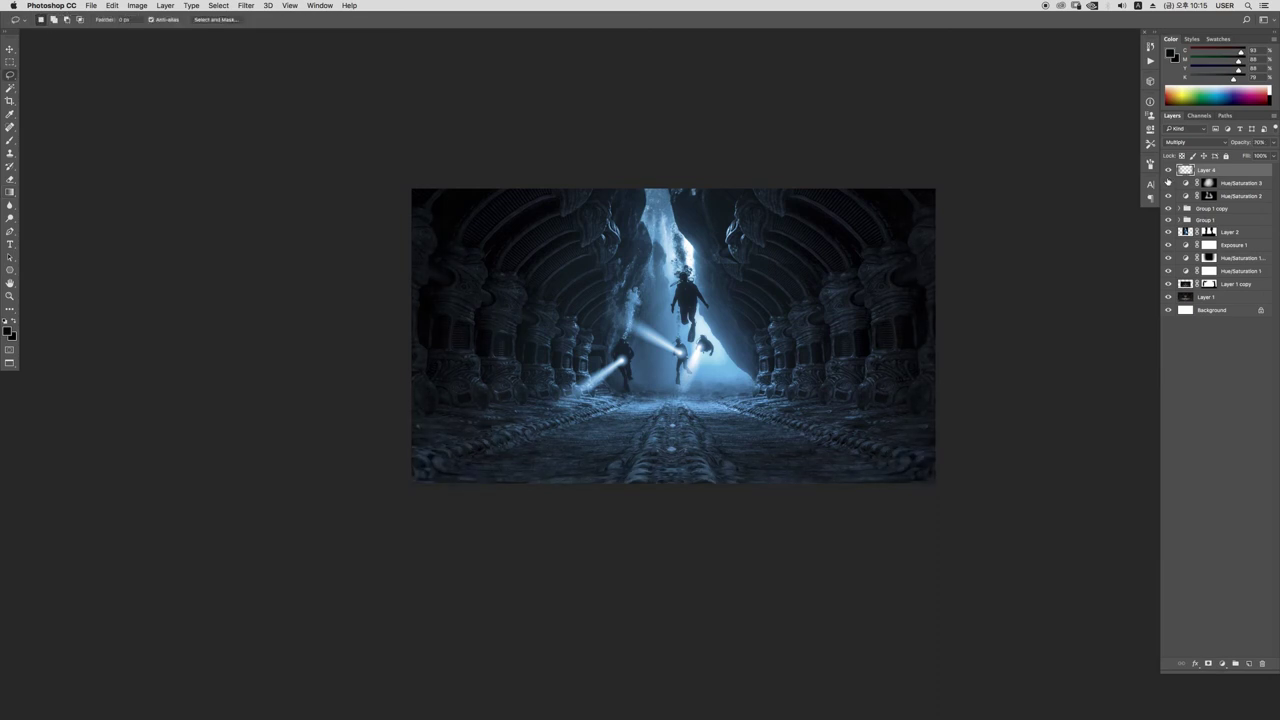
pyautogui.hotkey('ctrl', 'shift', 'alt', 'e')
# Convert the merged Layer 5 copy to a smart object and apply Camera Raw with Clarity +38.
pyautogui.rightClick(1230, 171)
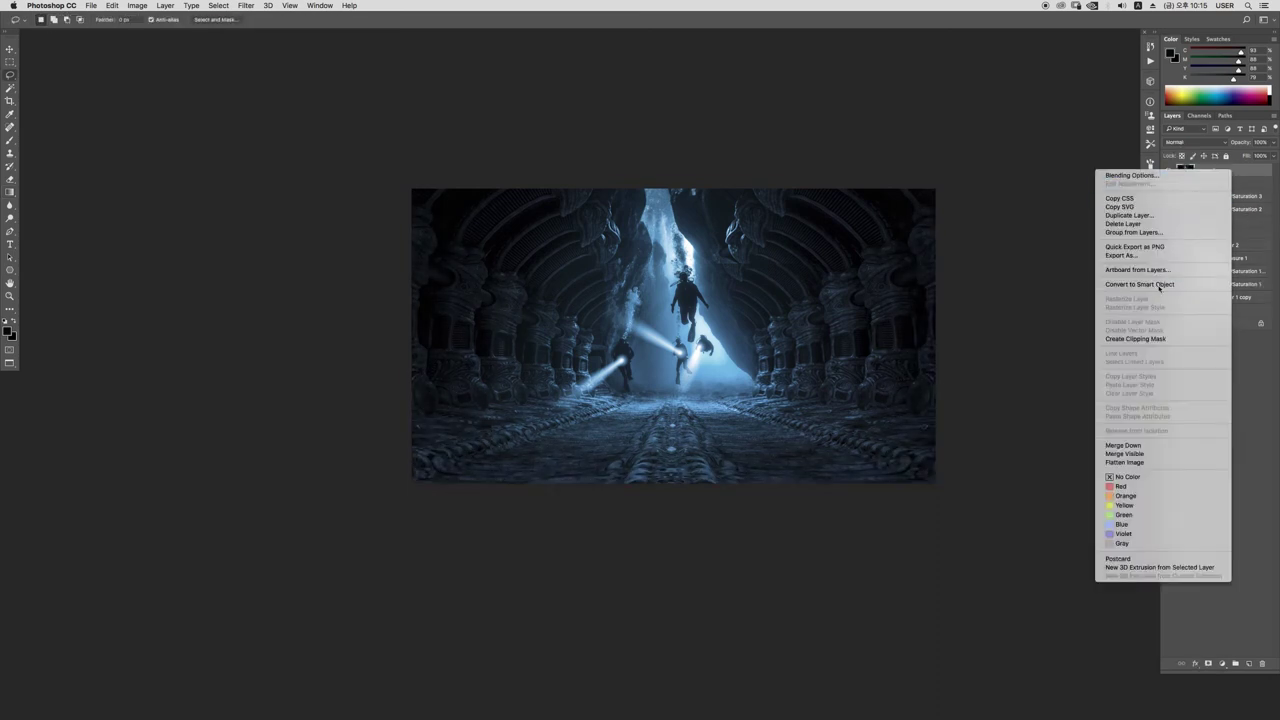
pyautogui.click(1159, 285)
pyautogui.hotkey('ctrl', 'shift', 'a')
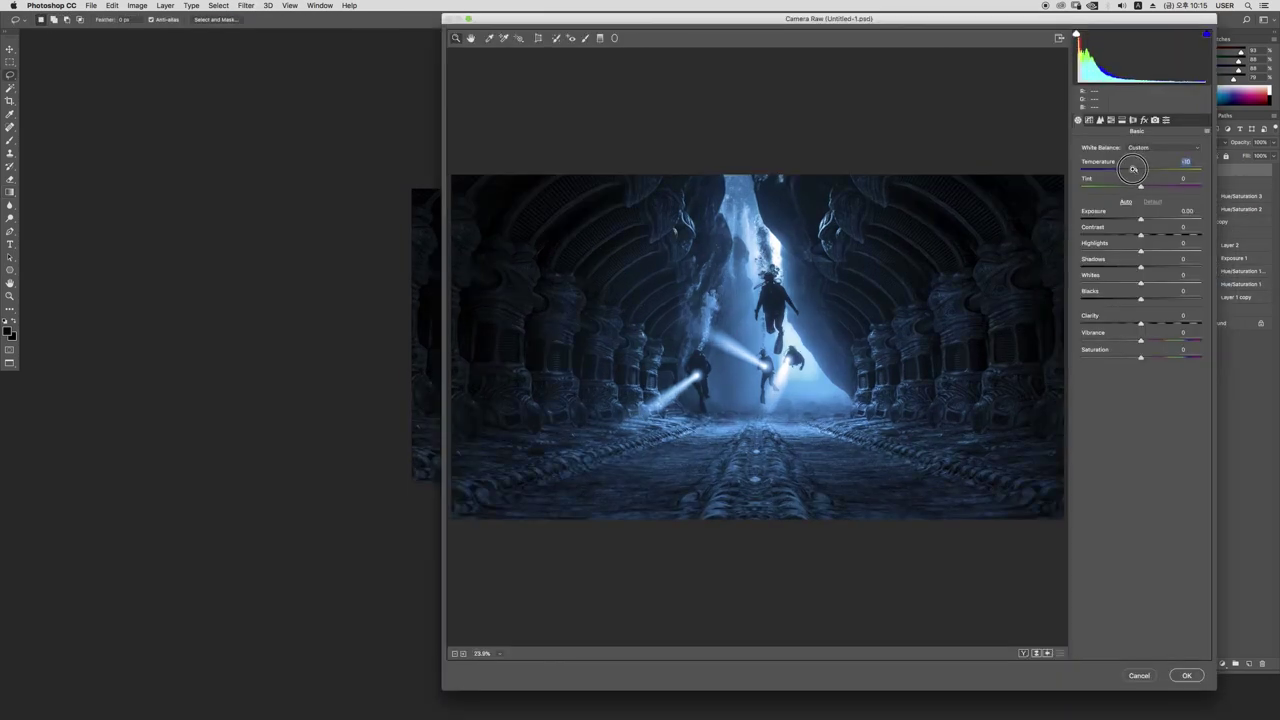
pyautogui.moveTo(1141, 322); pyautogui.dragTo(1164, 321)
pyautogui.press('Return')
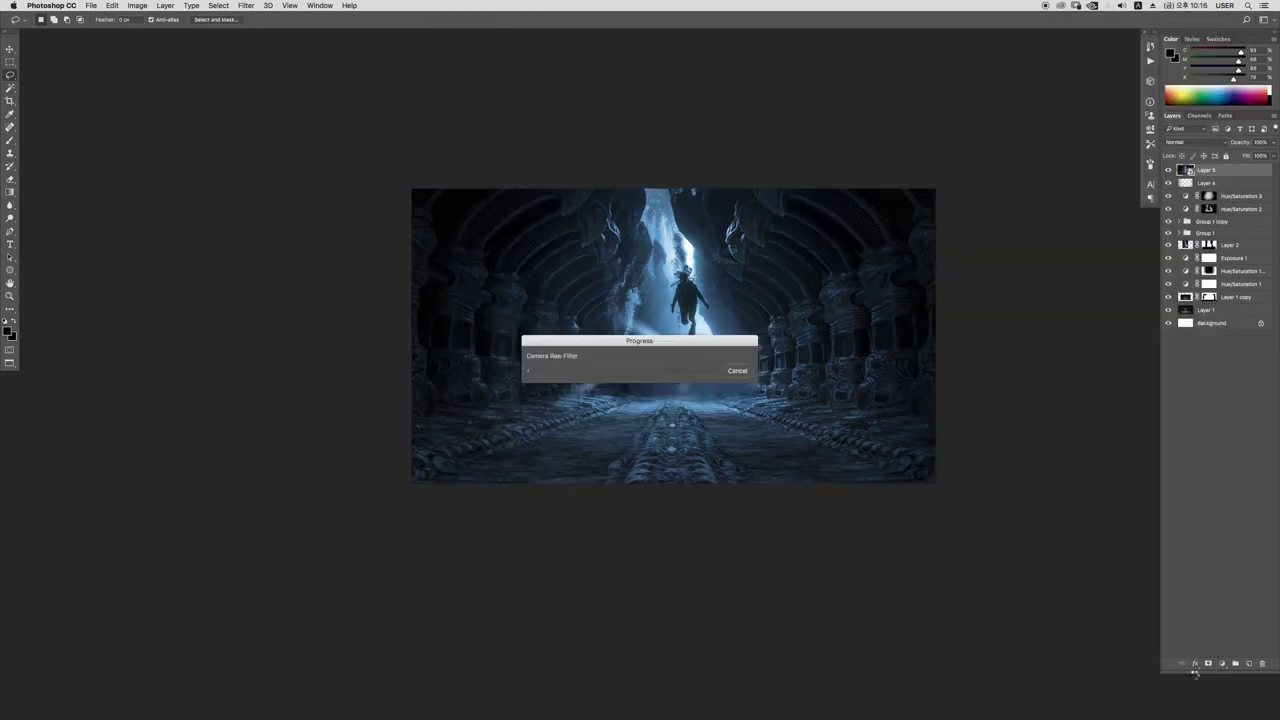